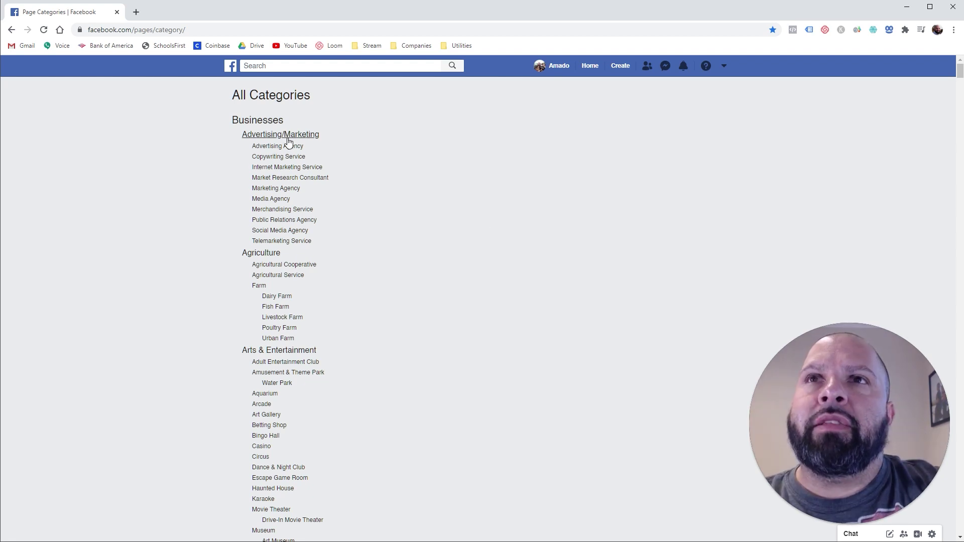
Step: Open the Advertising Agency category page, highlighting the pages/category/ path in its address
drag(136, 29, 194, 29)
click(144, 193)
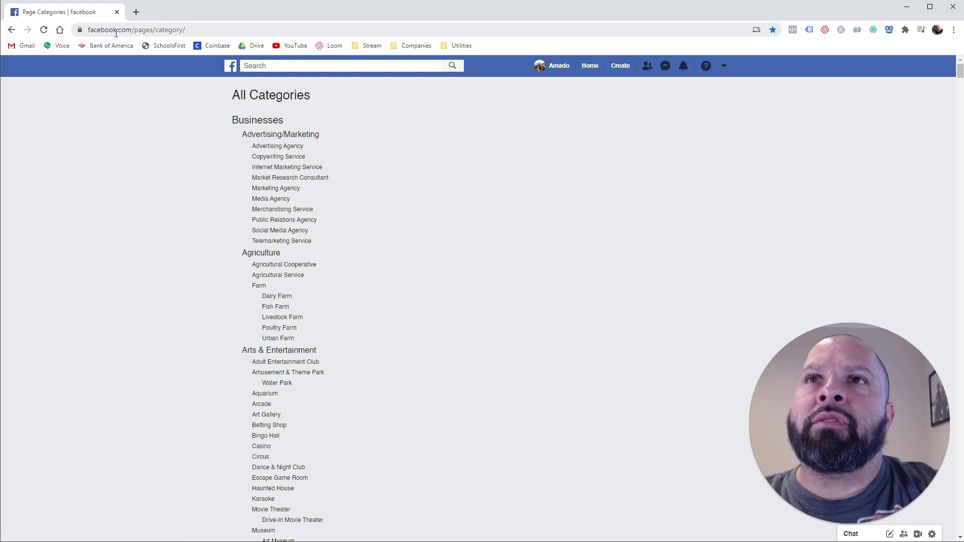
click(276, 151)
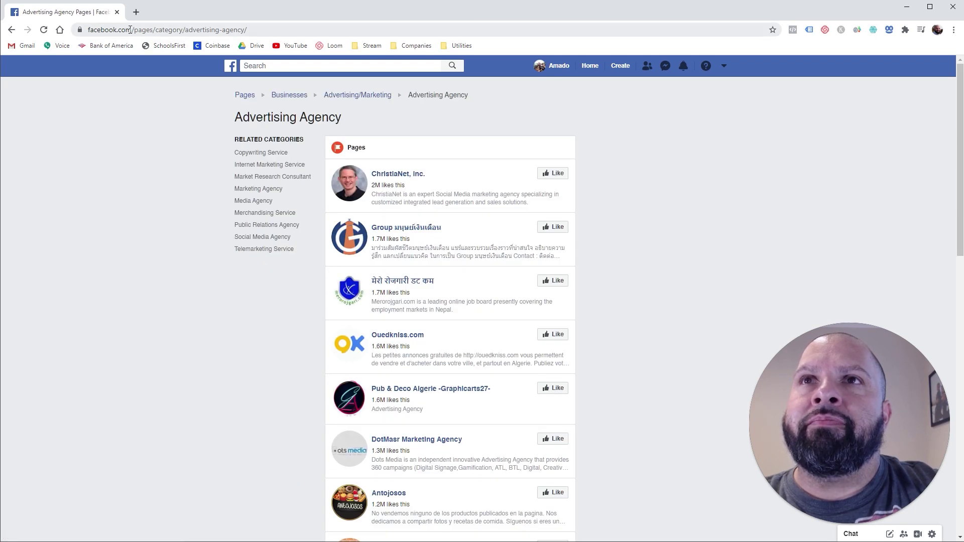
drag(130, 31, 289, 30)
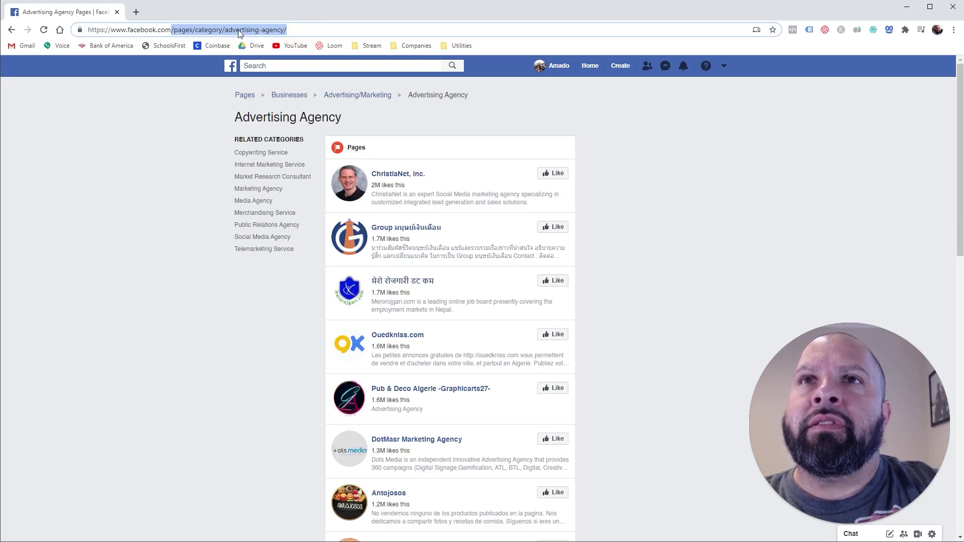
click(232, 30)
drag(173, 31, 279, 30)
click(171, 333)
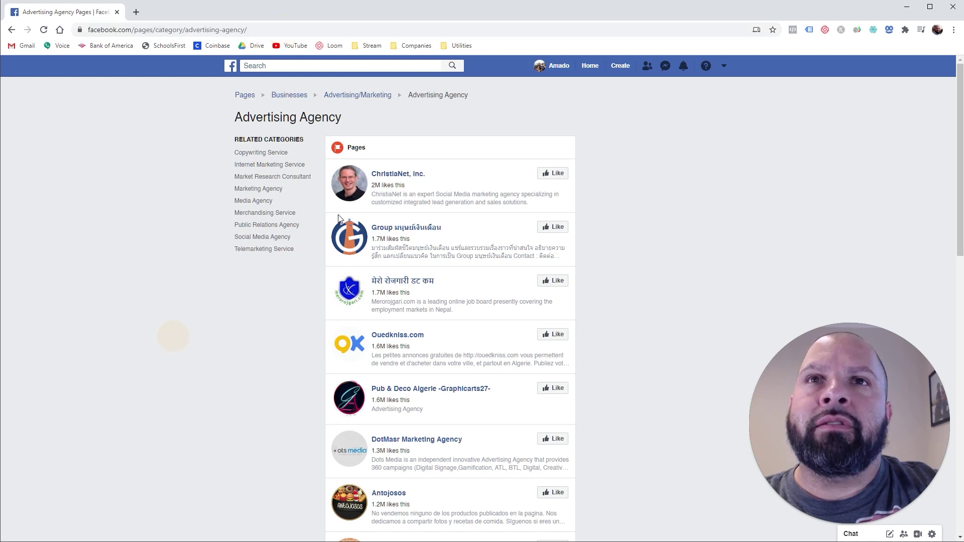
Step: Open the ChristiaNet, Inc. page to see its username, then return to the category page
click(406, 175)
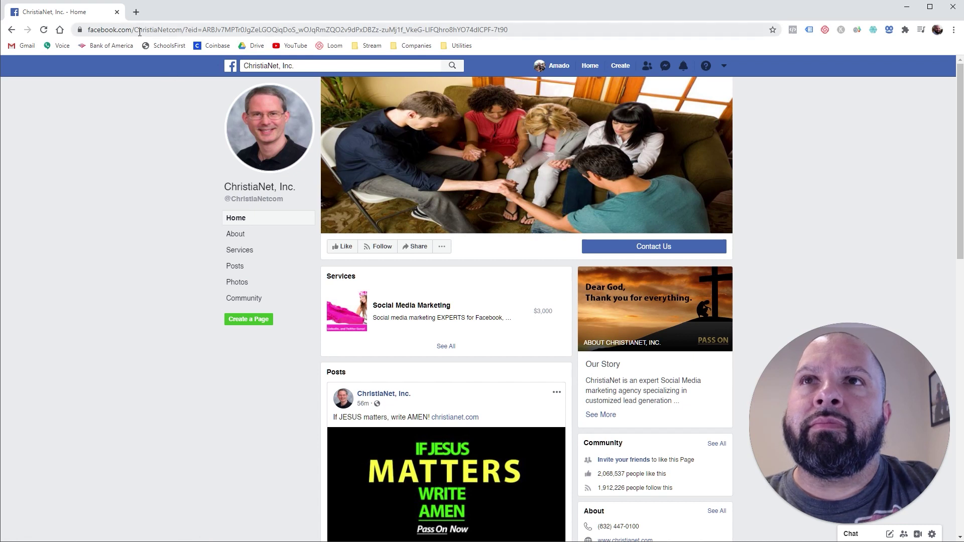
drag(136, 30, 183, 30)
key(ctrl+c)
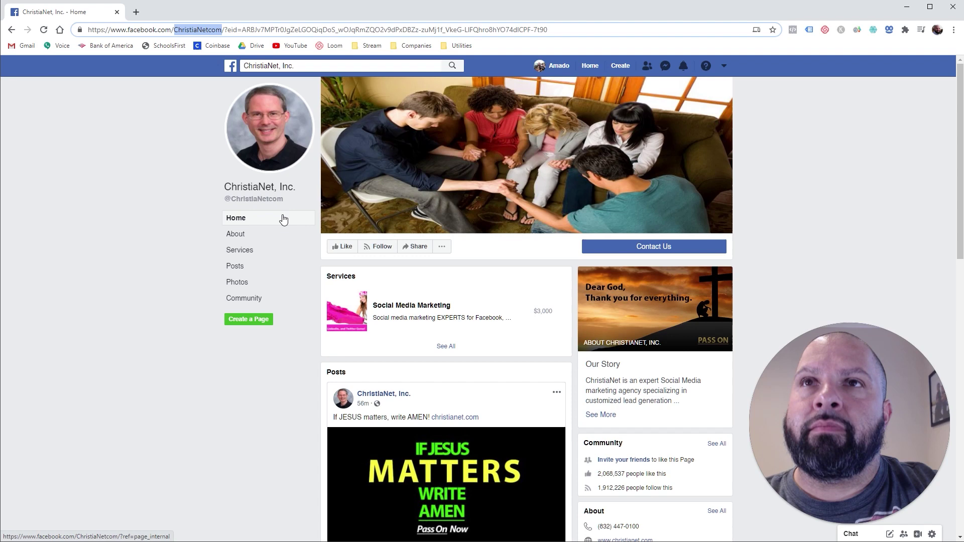
click(281, 217)
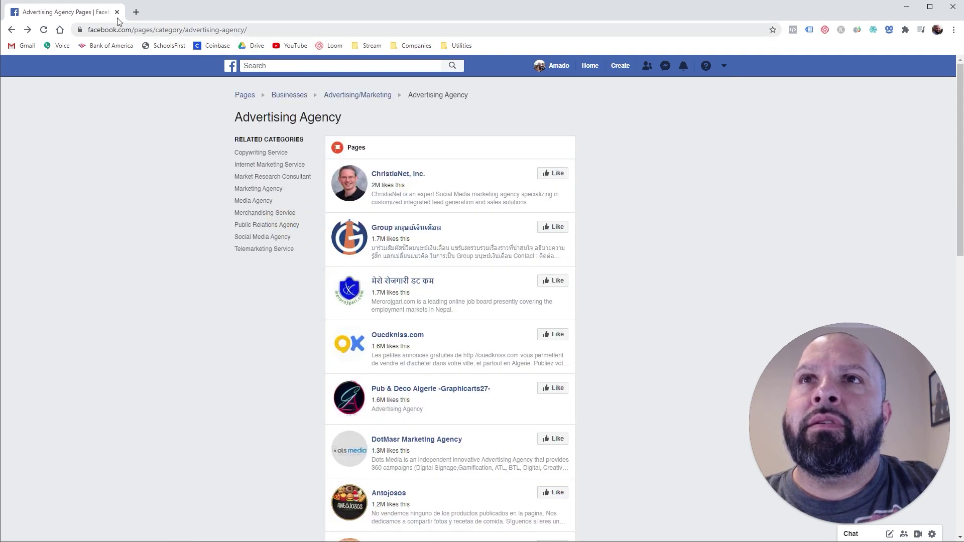
Step: Append ChristiaNetcom to the Advertising Agency category address and load it
click(275, 28)
click(291, 30)
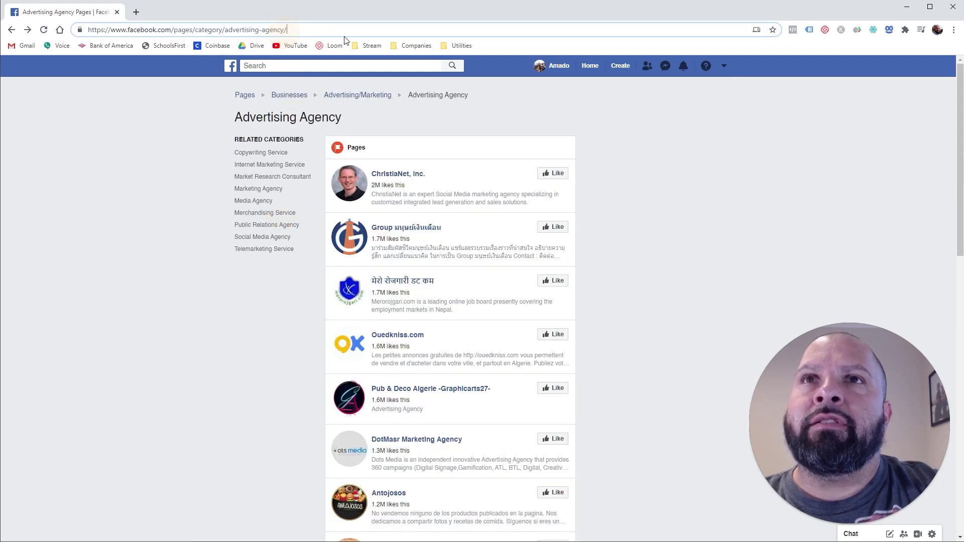
key(ctrl+v)
key(Return)
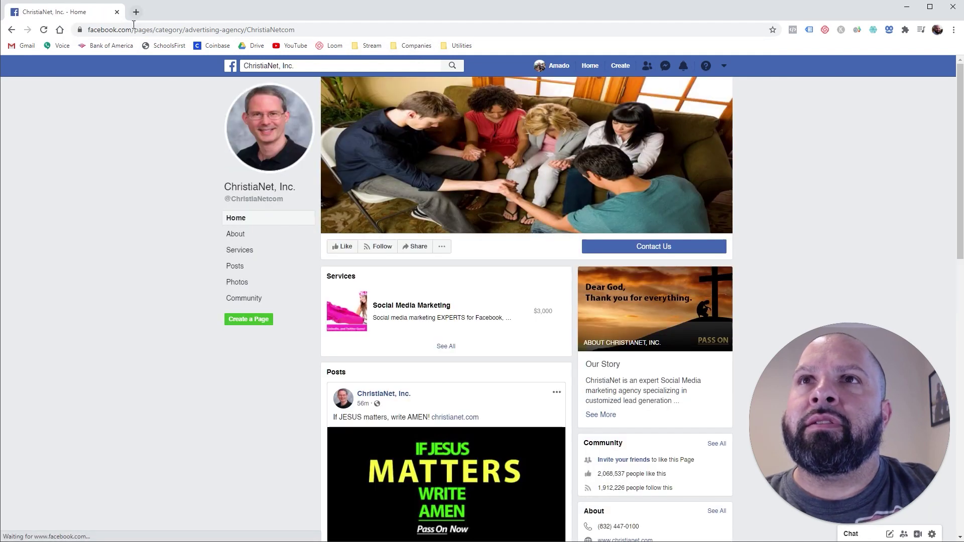
drag(135, 29, 225, 31)
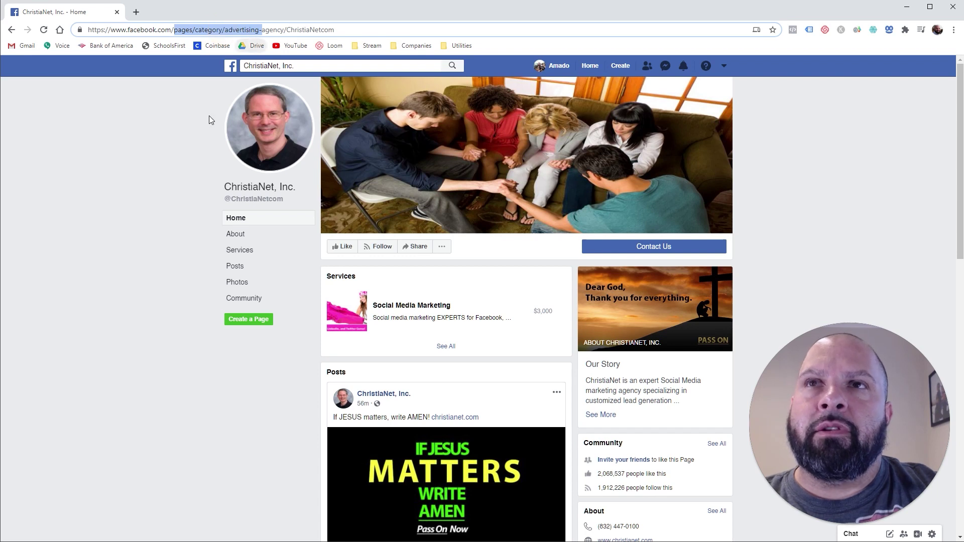
click(104, 237)
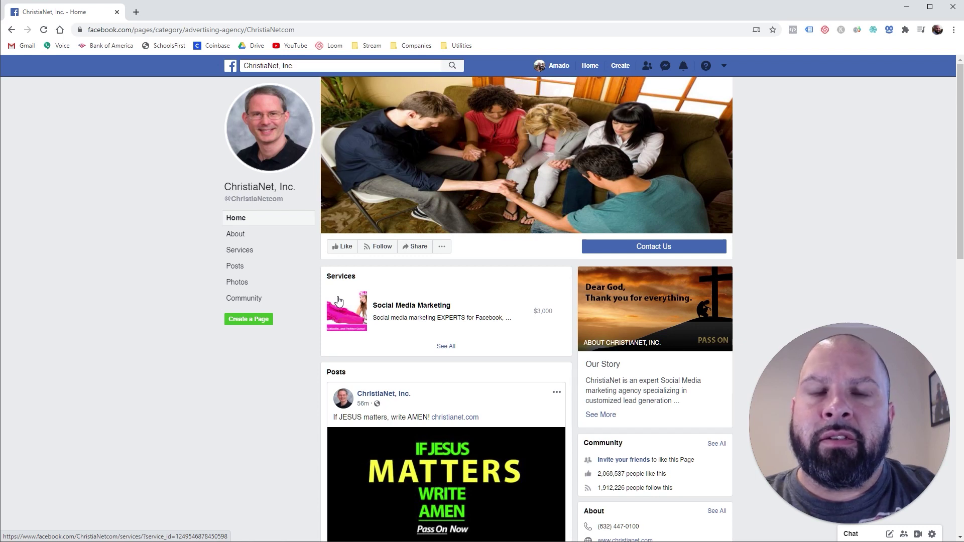
Step: In the query setup workbook, review the base address in A2 and health-beauty in B2
key(alt+Tab)
key(alt+Tab)
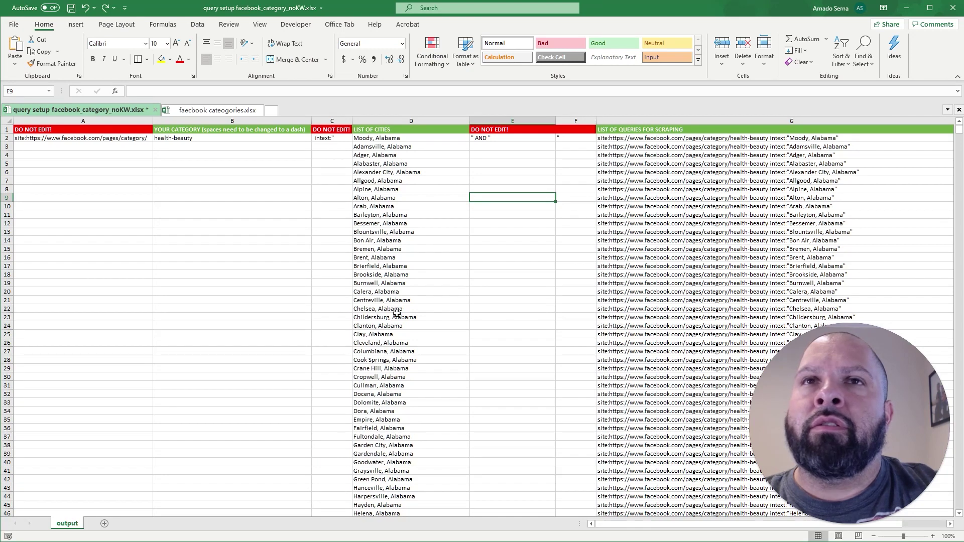
click(466, 265)
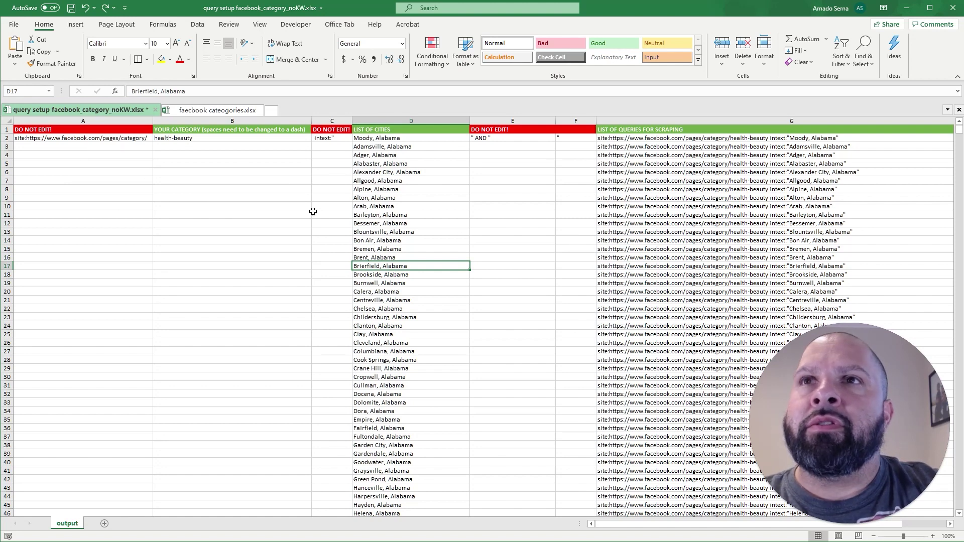
click(85, 137)
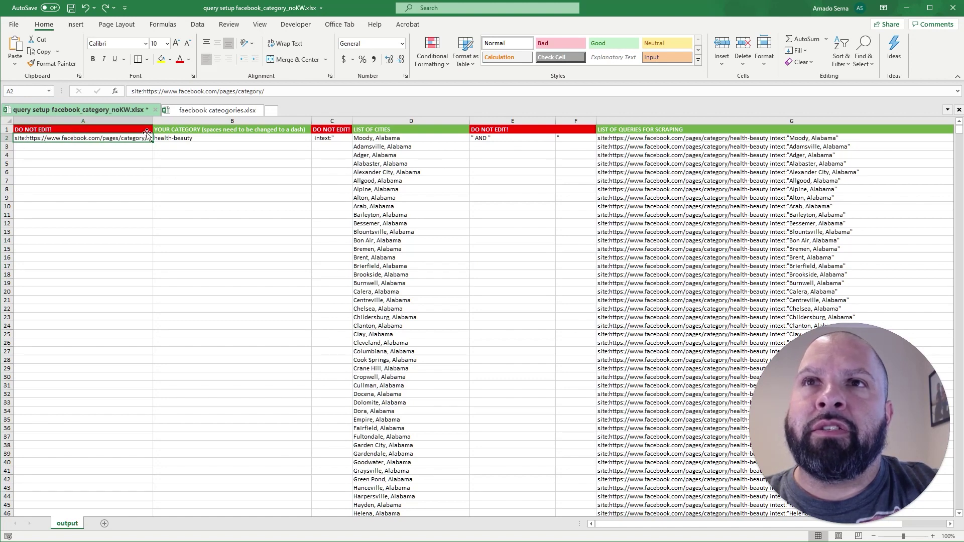
click(196, 180)
click(184, 138)
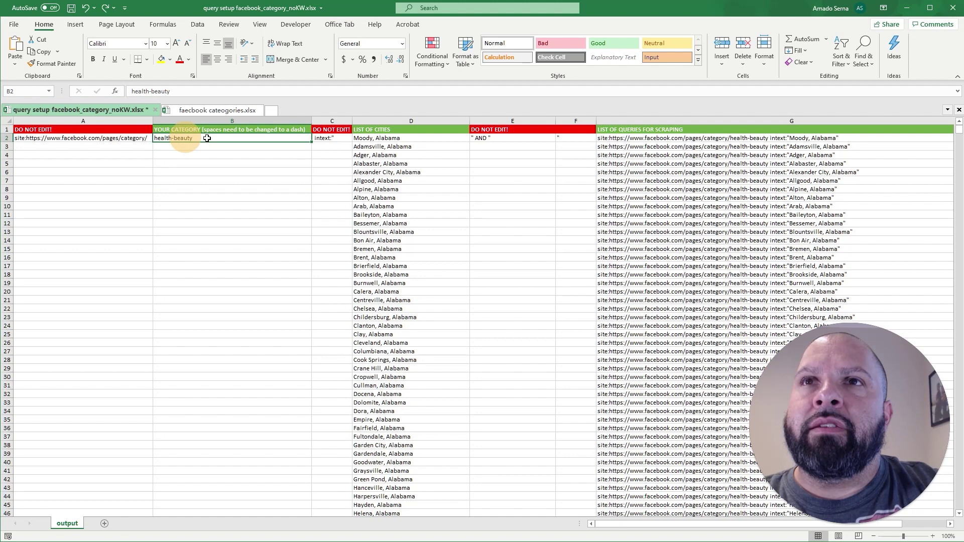
double_click(211, 138)
drag(211, 138, 147, 151)
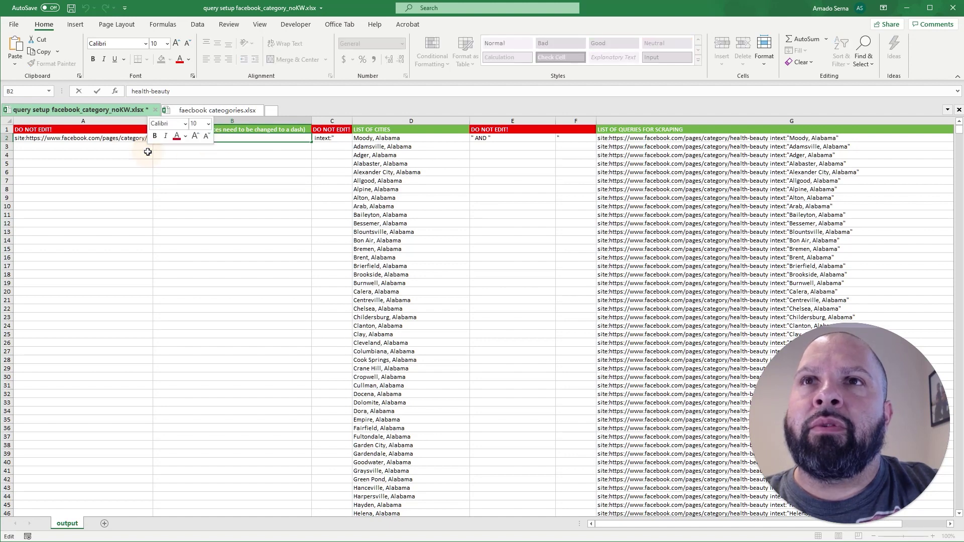
click(187, 198)
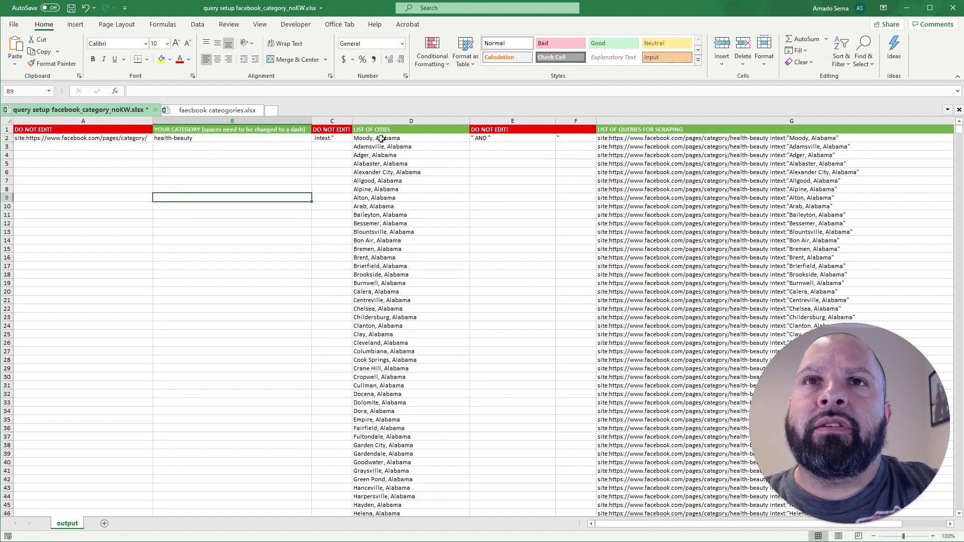
Step: Review the column D city list and the query formula and generated queries in column G
drag(394, 138, 409, 463)
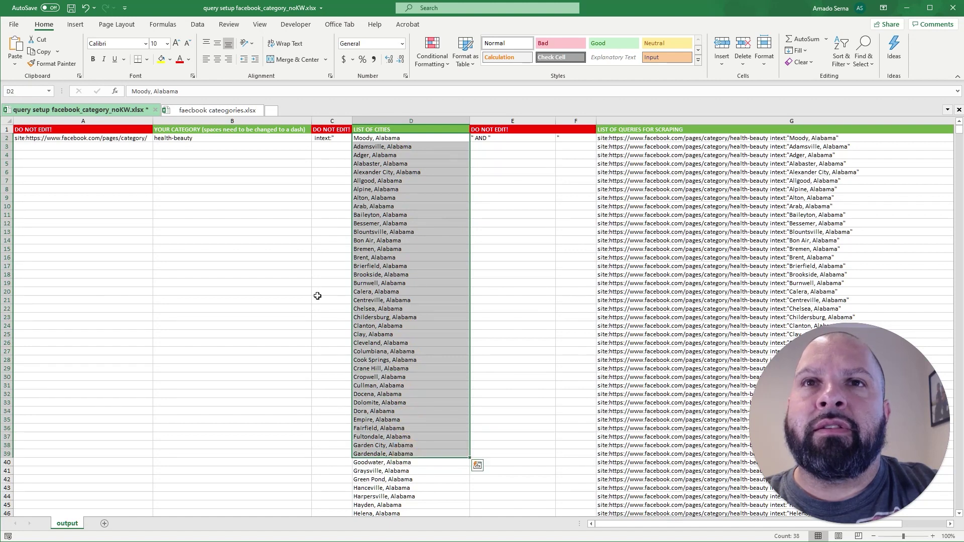
click(317, 298)
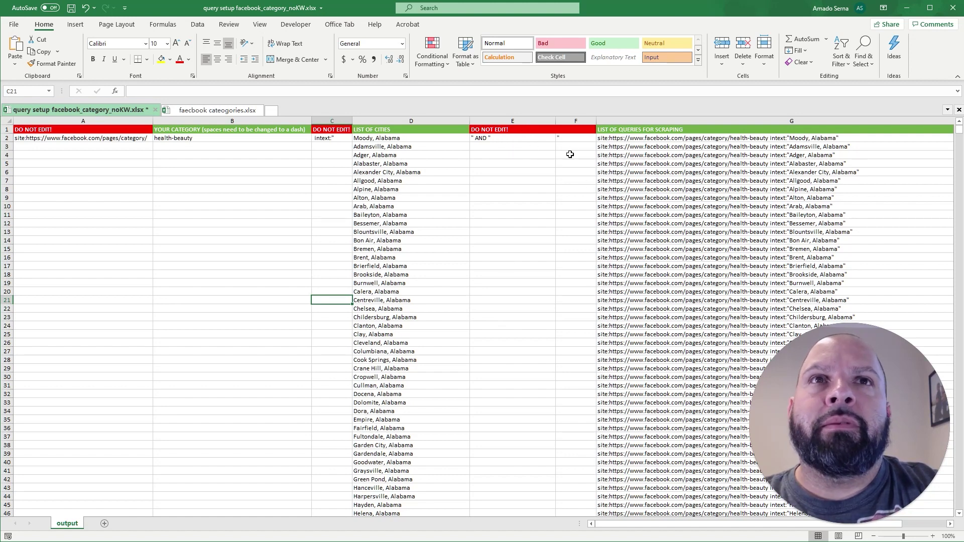
click(733, 139)
drag(786, 137, 849, 502)
click(674, 226)
key(ctrl+Up)
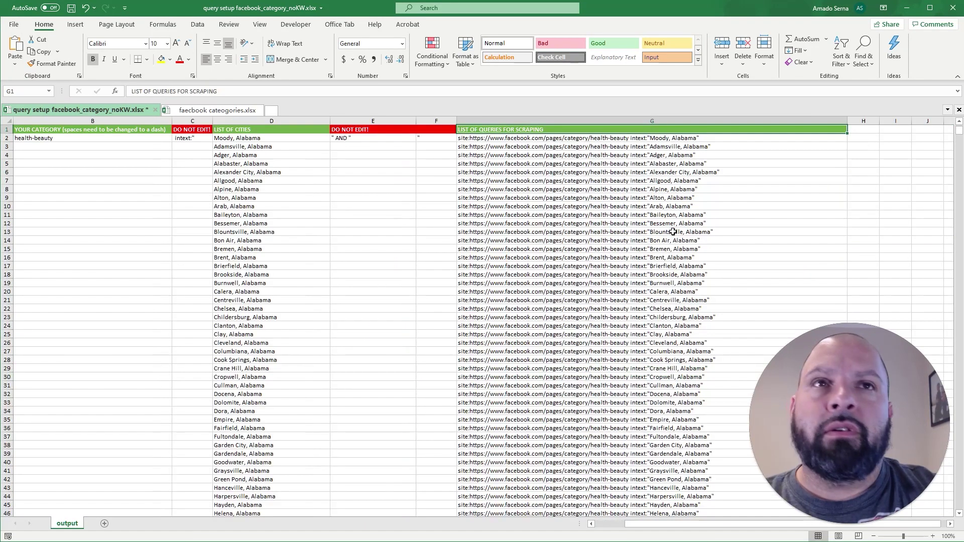
click(118, 232)
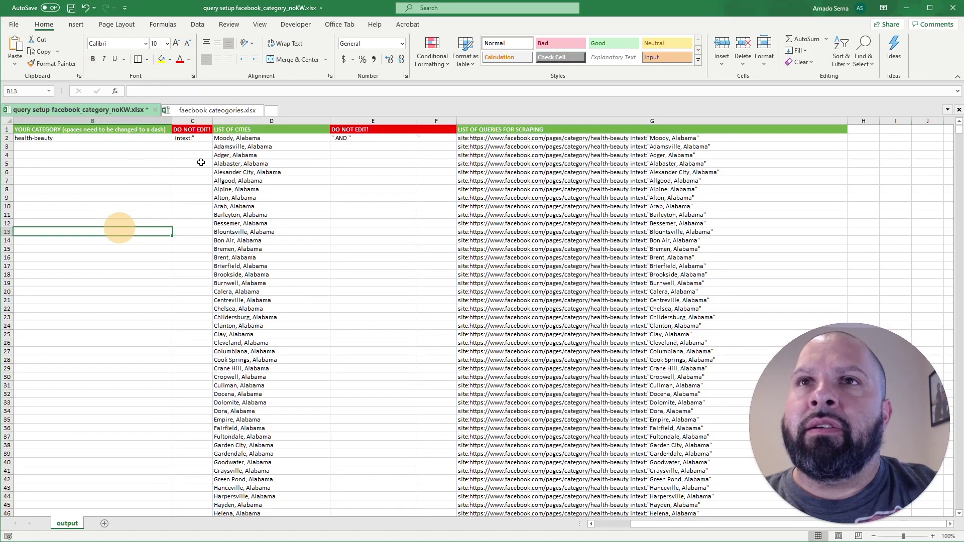
Step: Review the category table in faecbook cateogories.xlsx
click(211, 114)
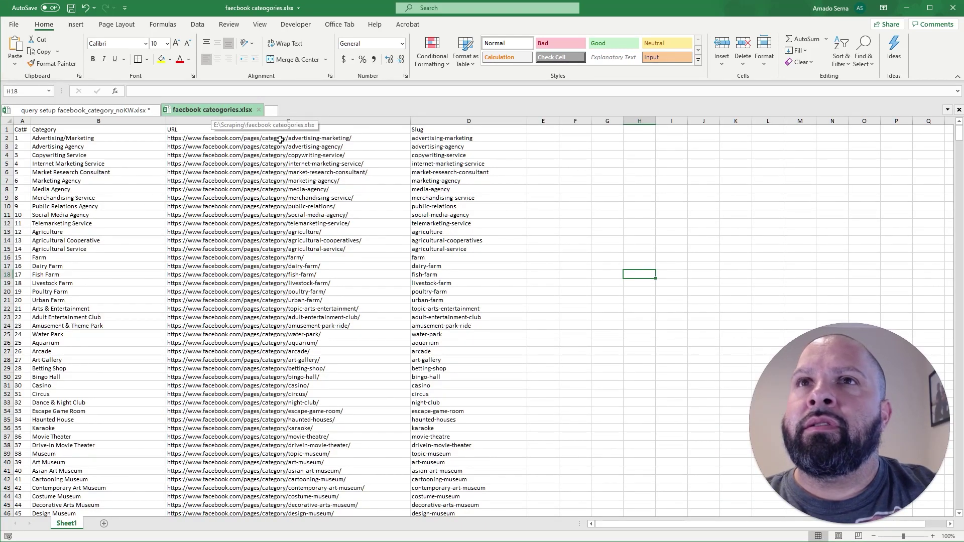
click(138, 164)
drag(98, 137, 535, 251)
click(607, 249)
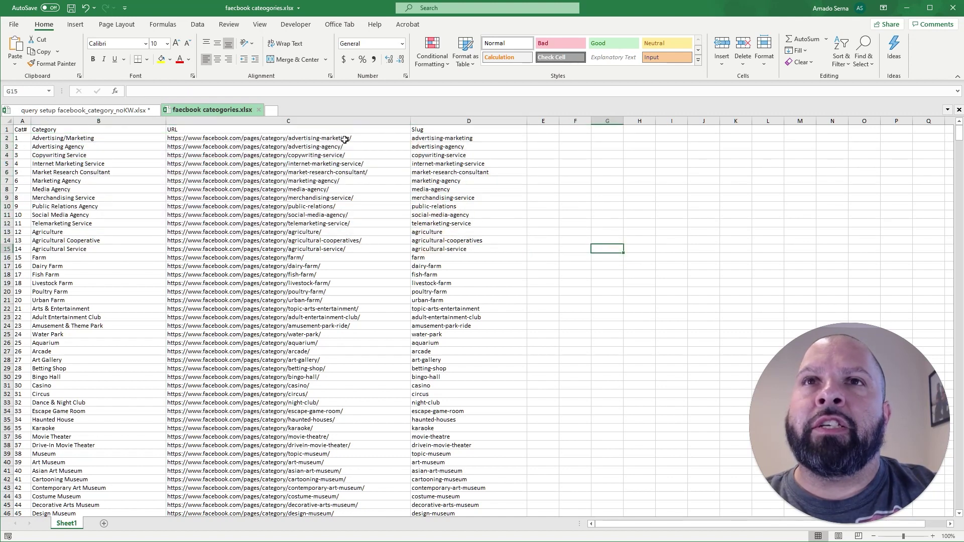
Step: Go back in the browser to the All Categories page, then return to the workbook
key(alt+Tab)
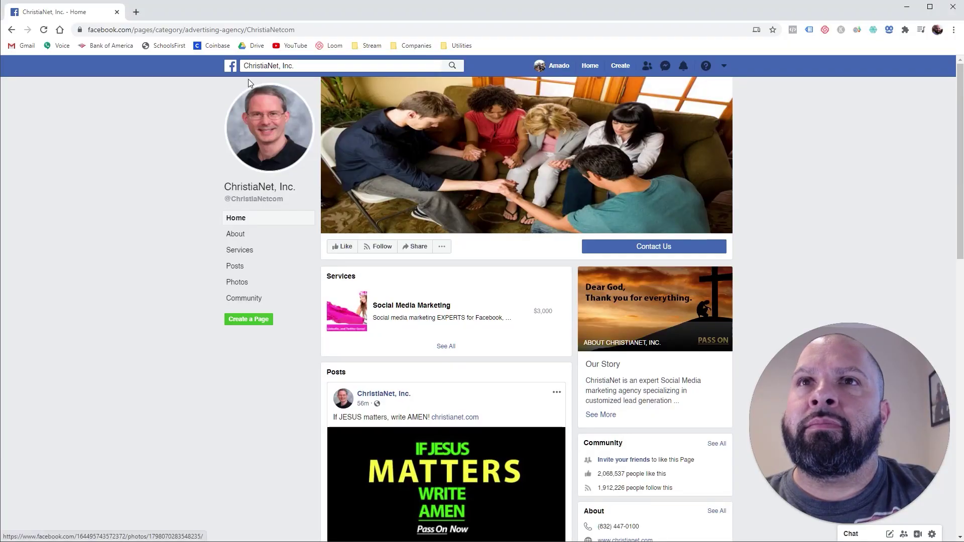
key(alt+Left)
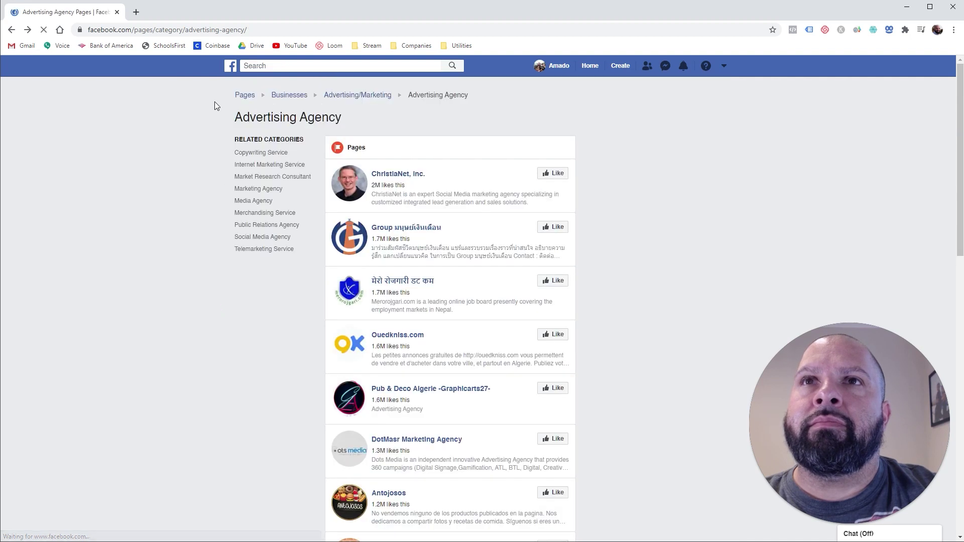
key(alt+Left)
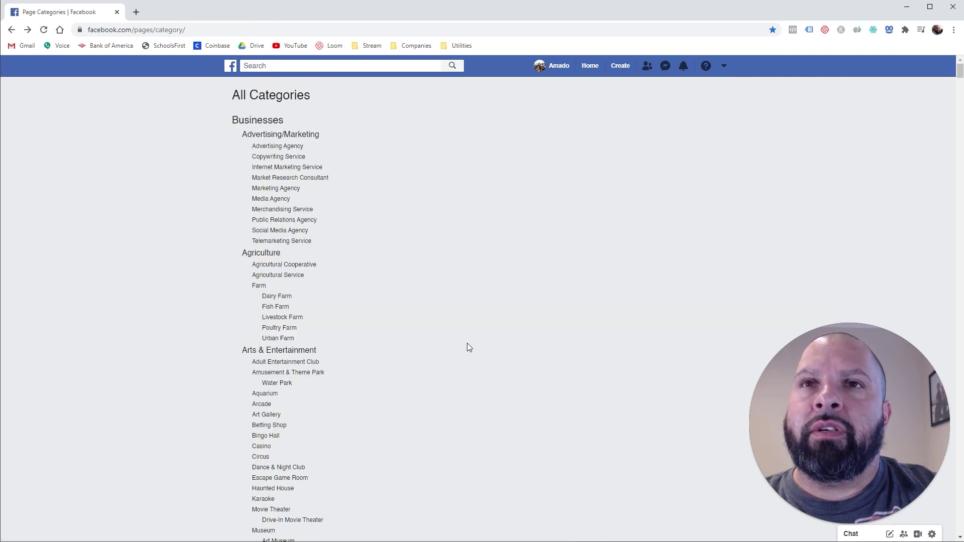
key(alt+Tab)
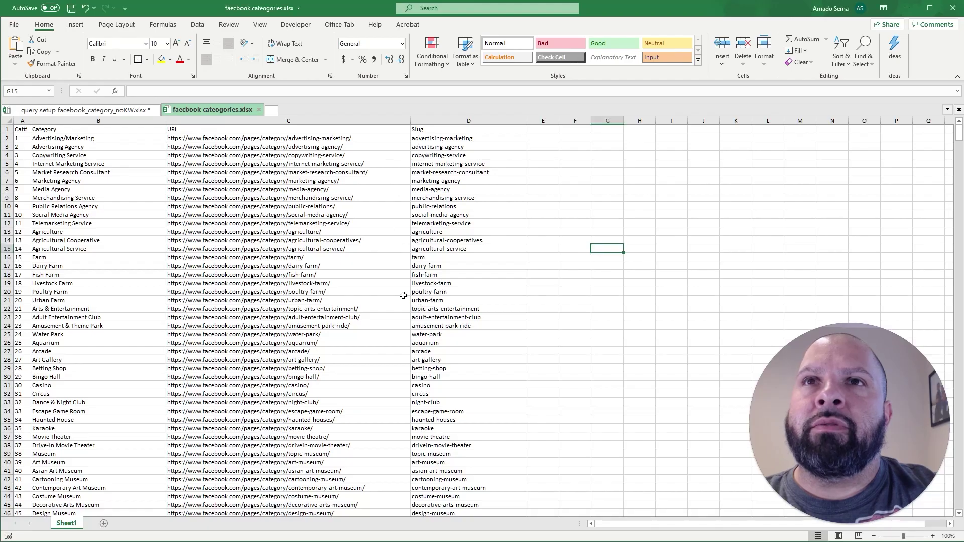
Step: Select the advertising-marketing slug in cell D2
drag(452, 136, 472, 412)
click(608, 308)
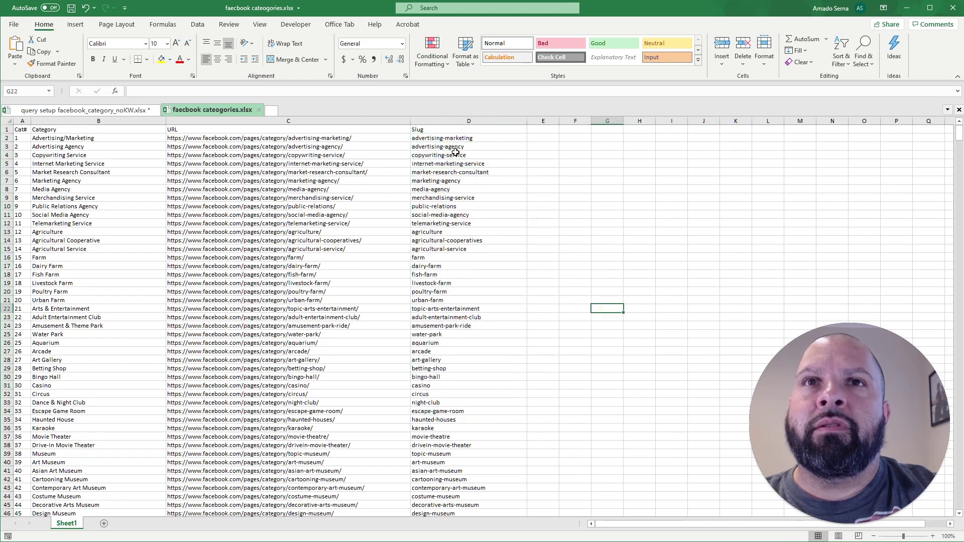
click(444, 138)
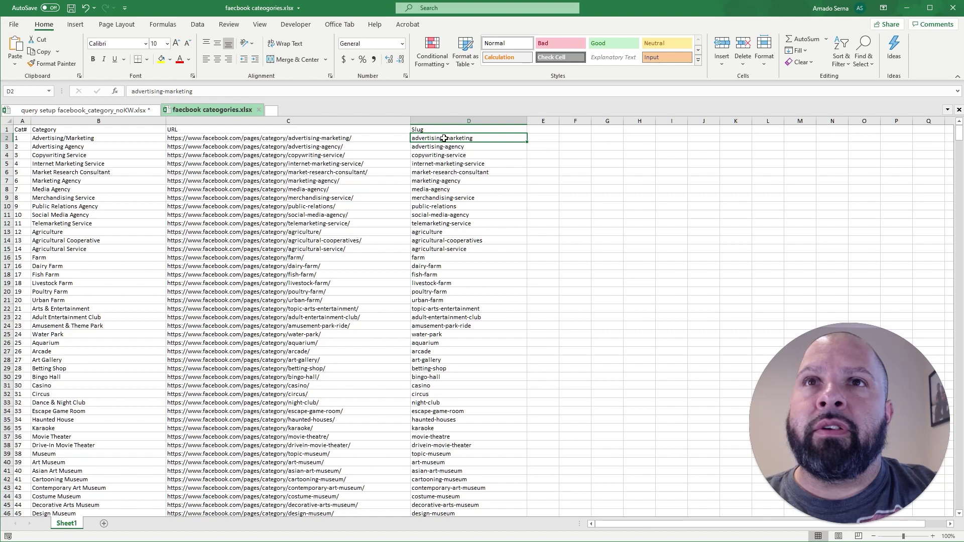
click(496, 161)
click(465, 137)
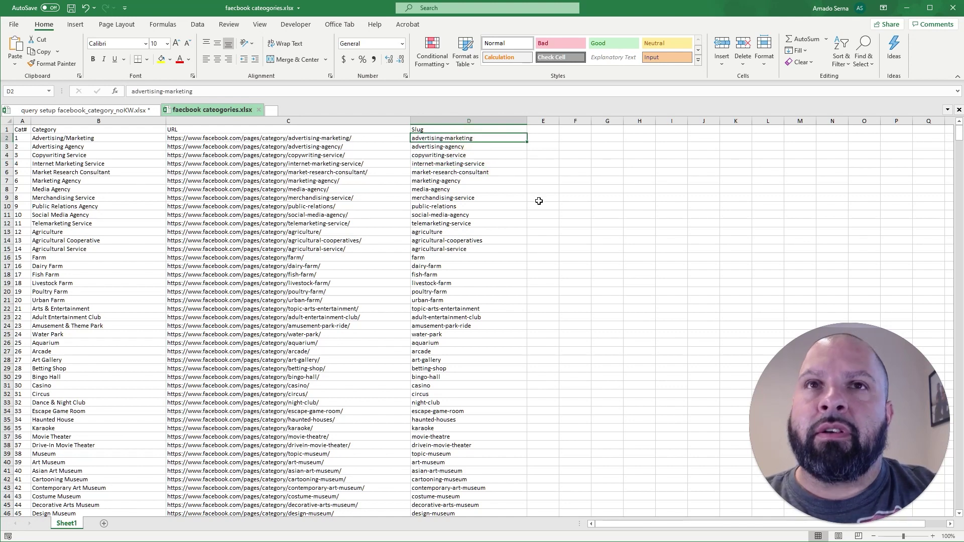
Step: Copy the advertising-marketing slug and select health-beauty in the query workbook's B2
key(ctrl+c)
key(ctrl+Tab)
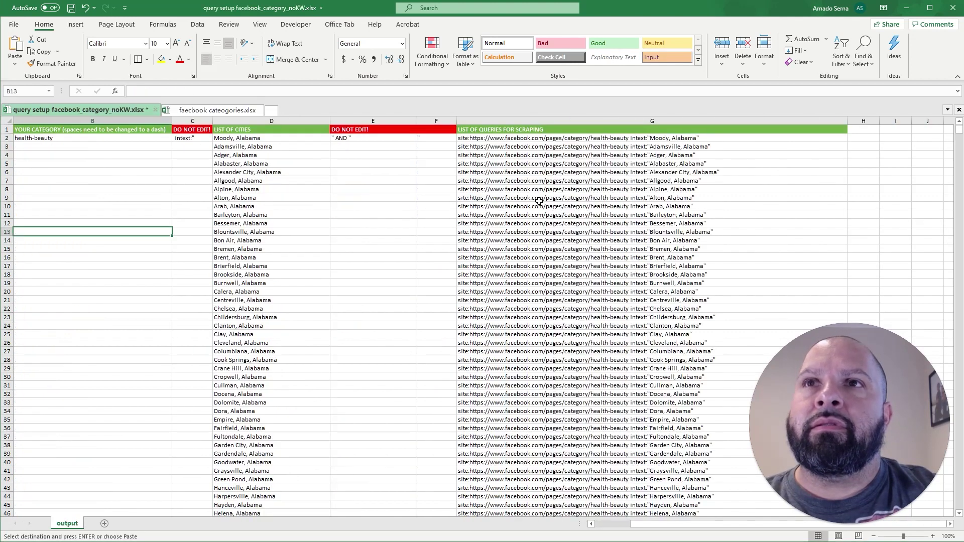
click(115, 191)
drag(647, 534, 611, 534)
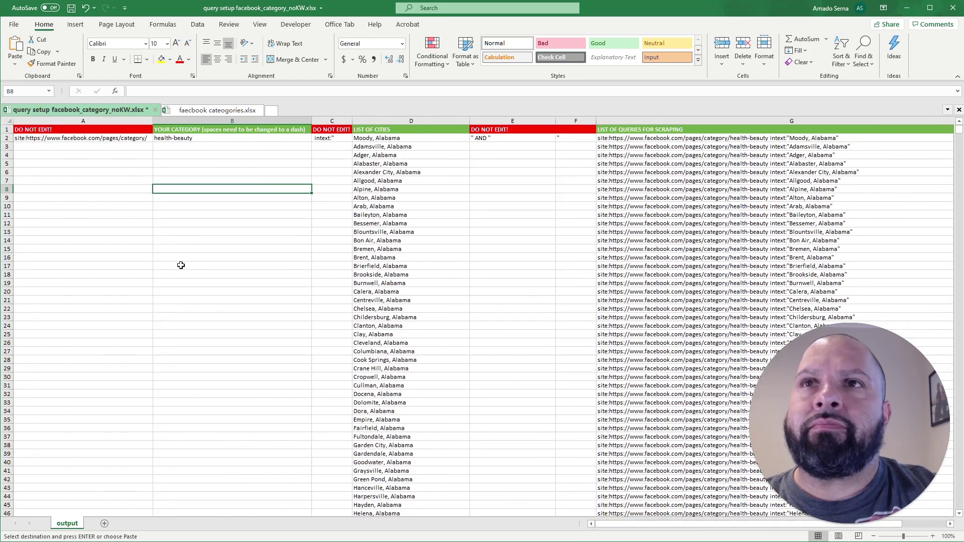
double_click(200, 140)
drag(200, 140, 127, 138)
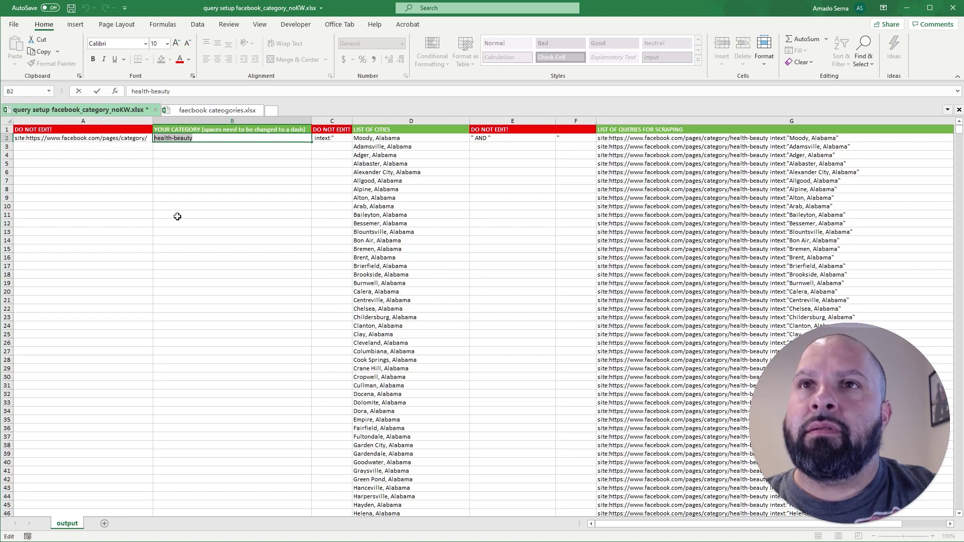
Step: Reselect the full advertising-marketing text in the categories workbook's D2
key(ctrl+Tab)
click(441, 139)
double_click(441, 138)
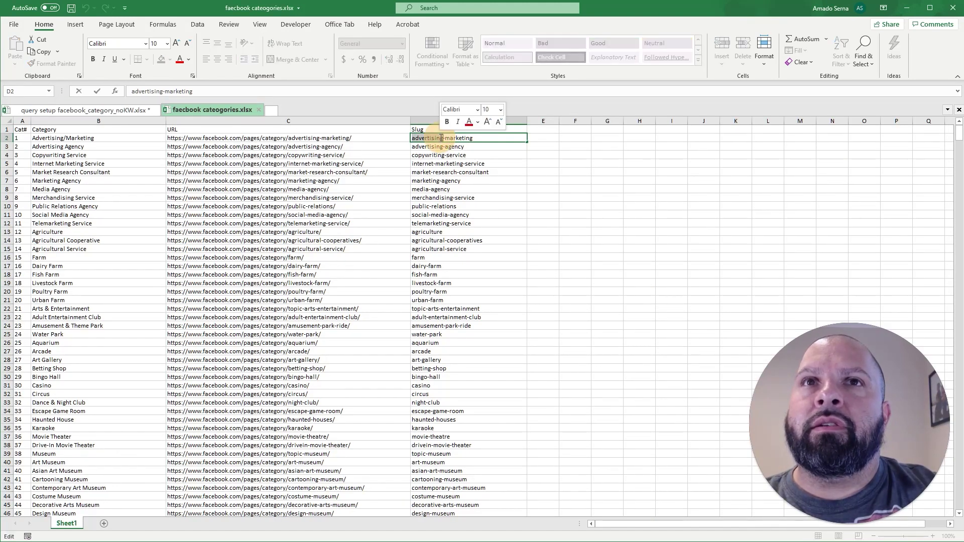
drag(474, 138, 357, 140)
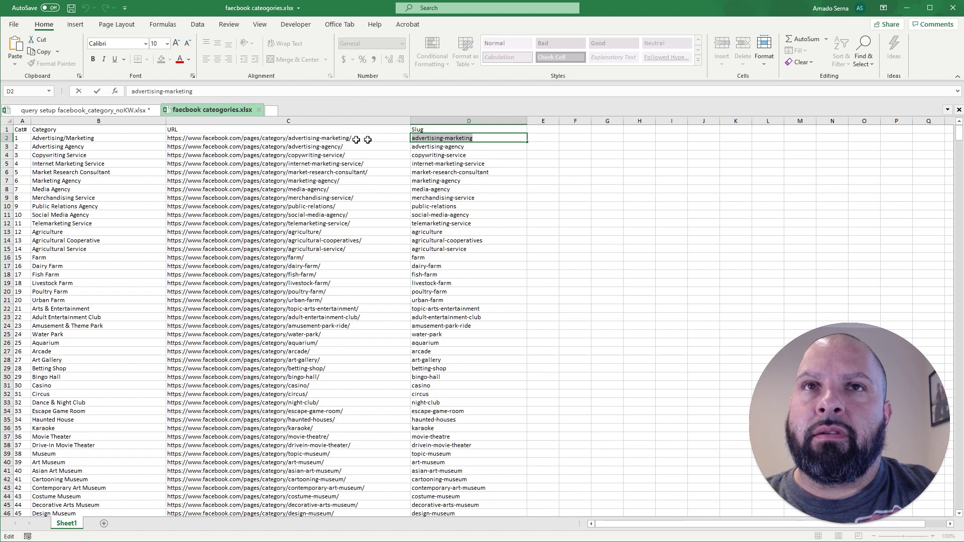
click(602, 178)
Step: Replace health-beauty in B2 with the pasted advertising-marketing, then bring up Find
click(65, 110)
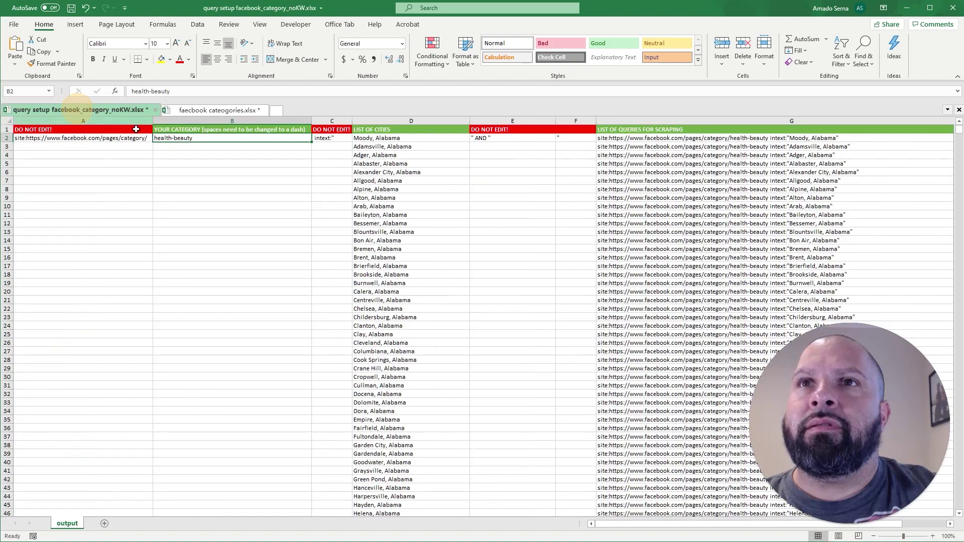
double_click(174, 139)
drag(193, 139, 106, 141)
key(ctrl+v)
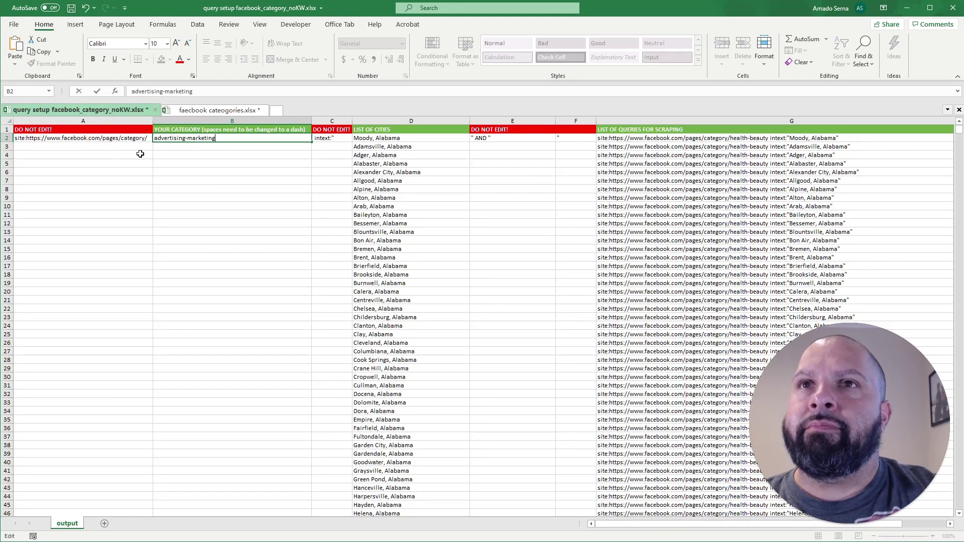
click(199, 204)
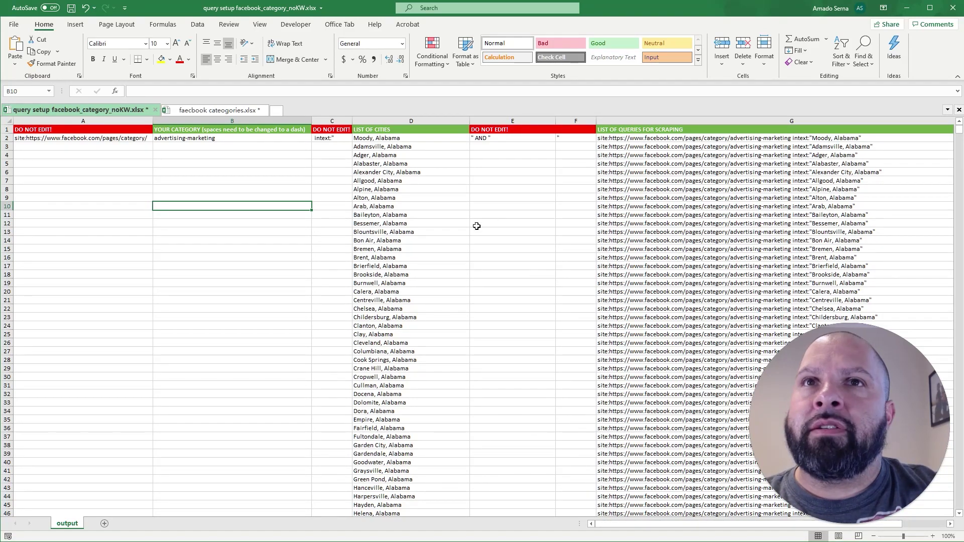
key(ctrl+f)
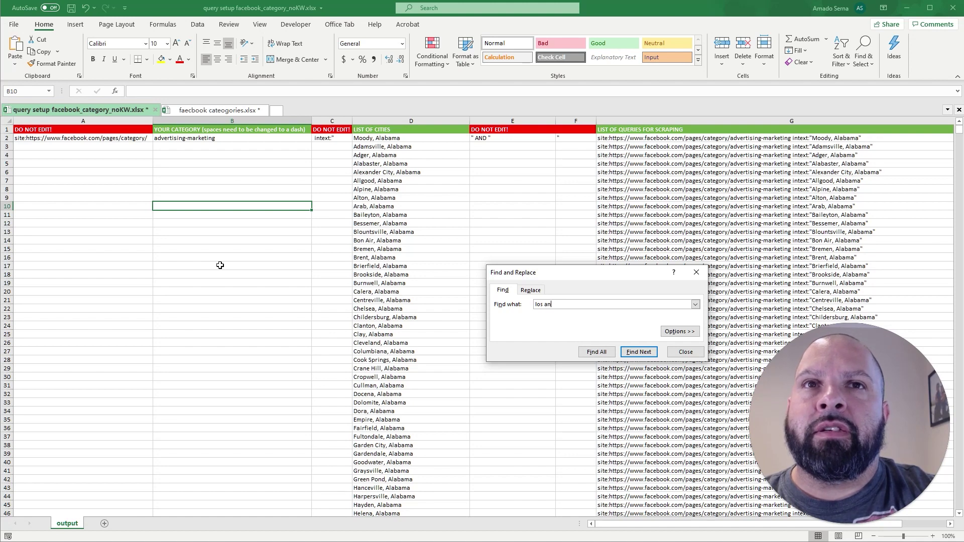
Step: Find 'los angeles' to reach row 1685 and copy its query from G1685
text(los angeles)
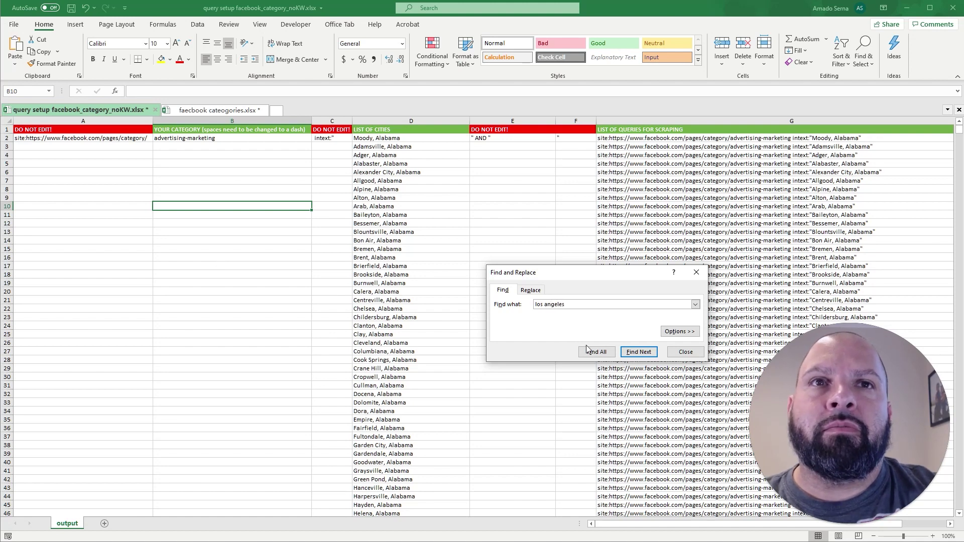
click(640, 353)
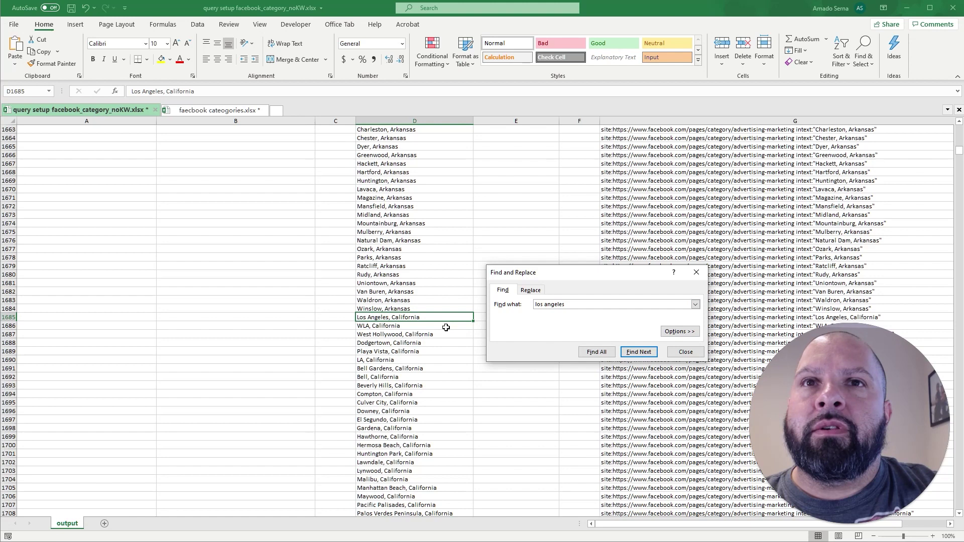
click(10, 317)
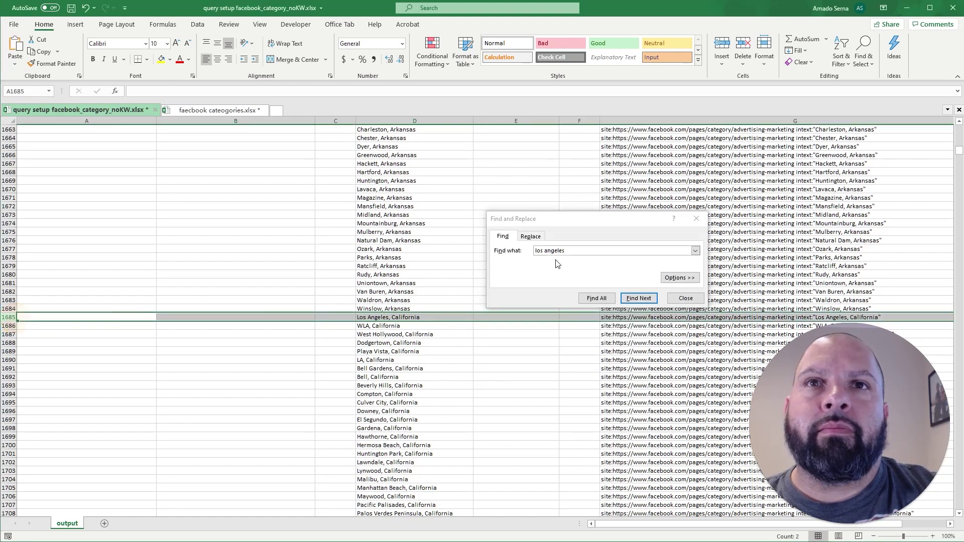
click(751, 319)
key(ctrl+c)
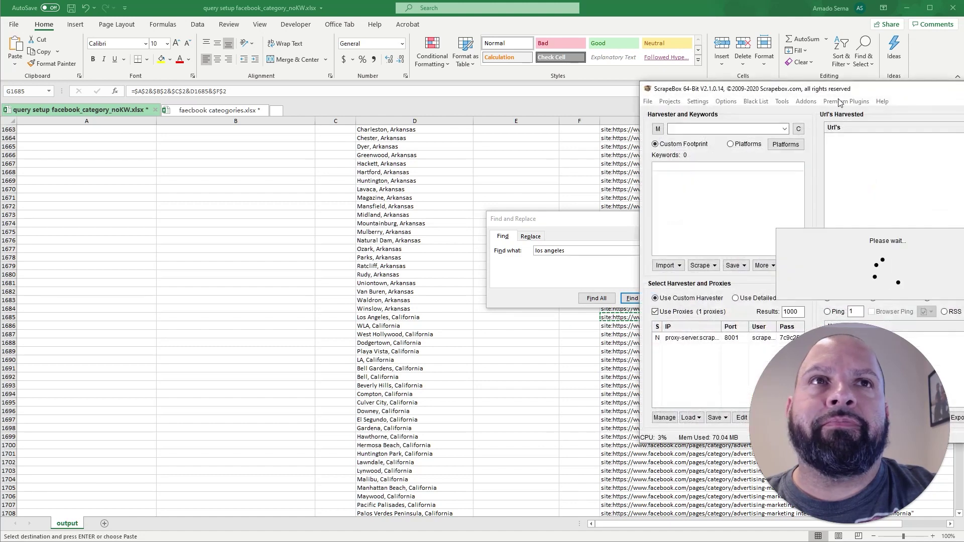
Step: Paste the Los Angeles query into ScrapeBox's Keywords box and open the harvester
drag(886, 96, 514, 128)
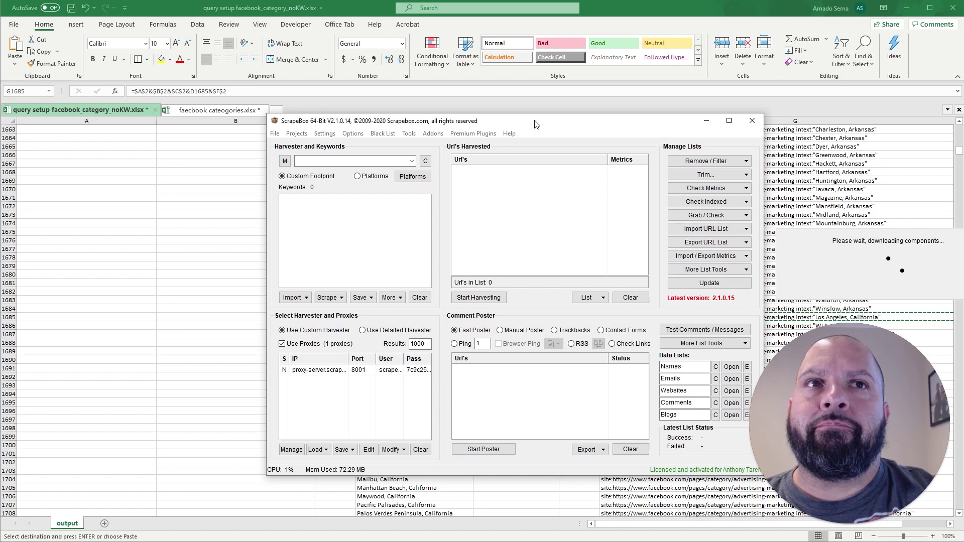
click(558, 317)
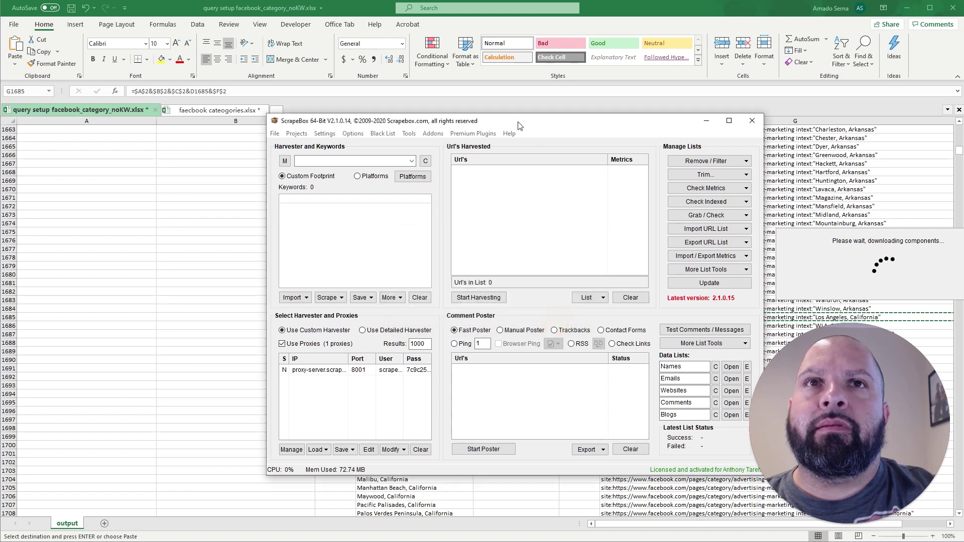
drag(519, 126, 398, 81)
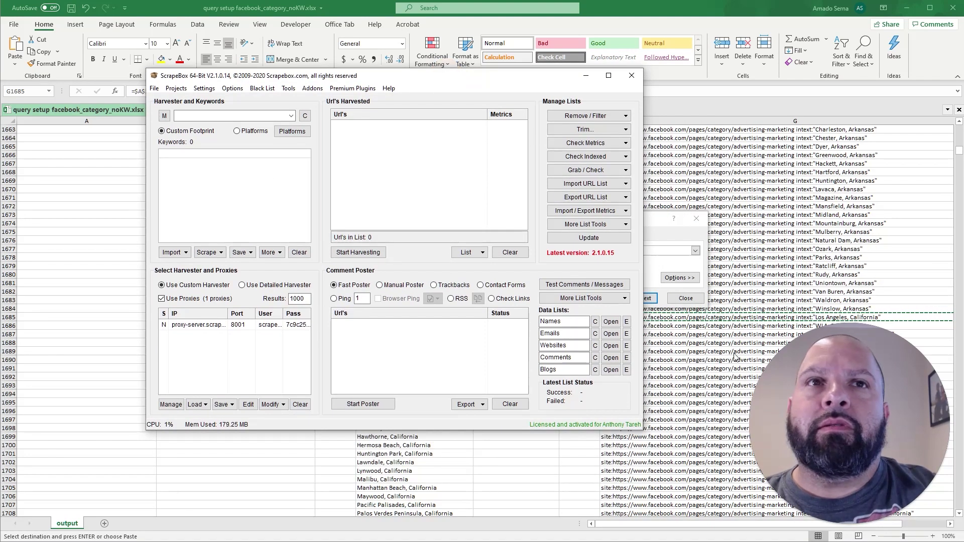
click(179, 155)
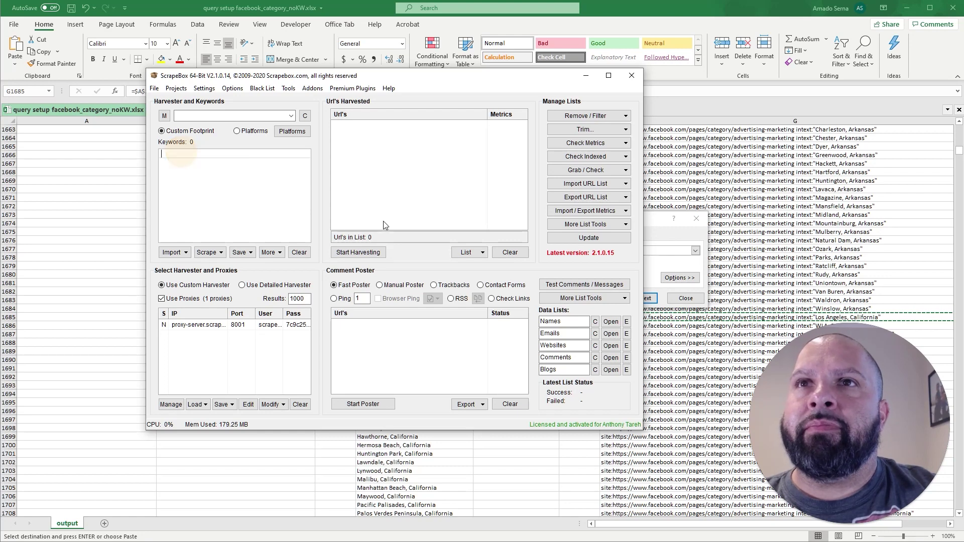
key(ctrl+v)
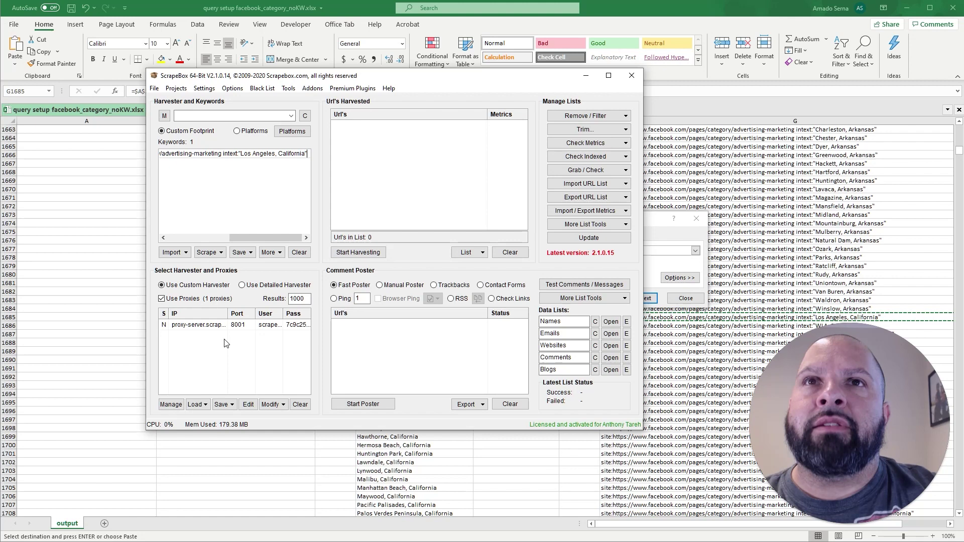
click(358, 255)
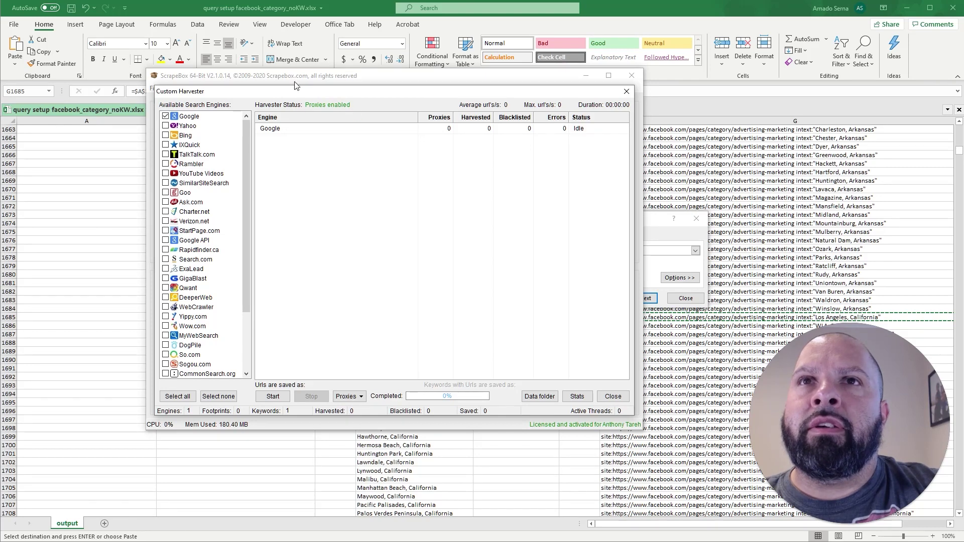
Step: Run the Google harvest collecting 303 URLs, then close the statistics and harvester windows
click(274, 398)
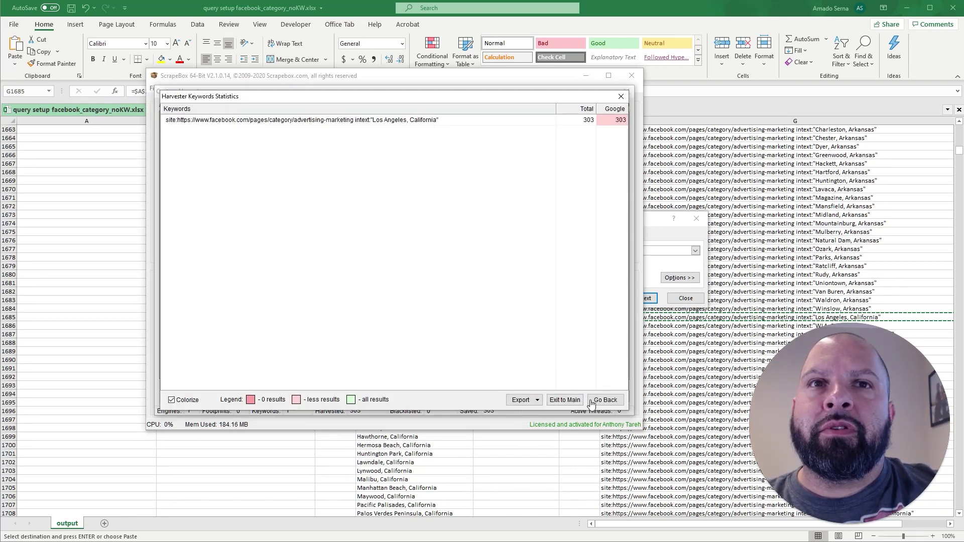
click(618, 405)
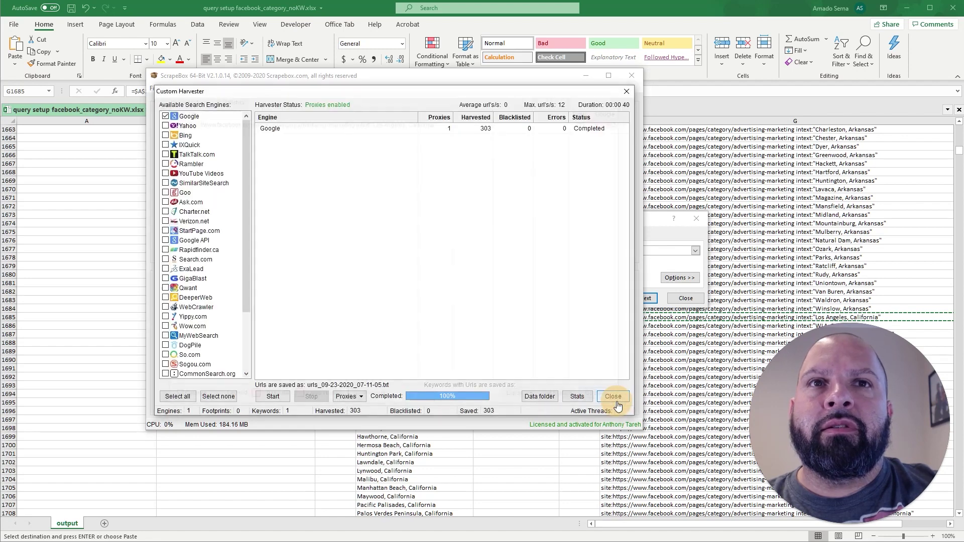
click(613, 396)
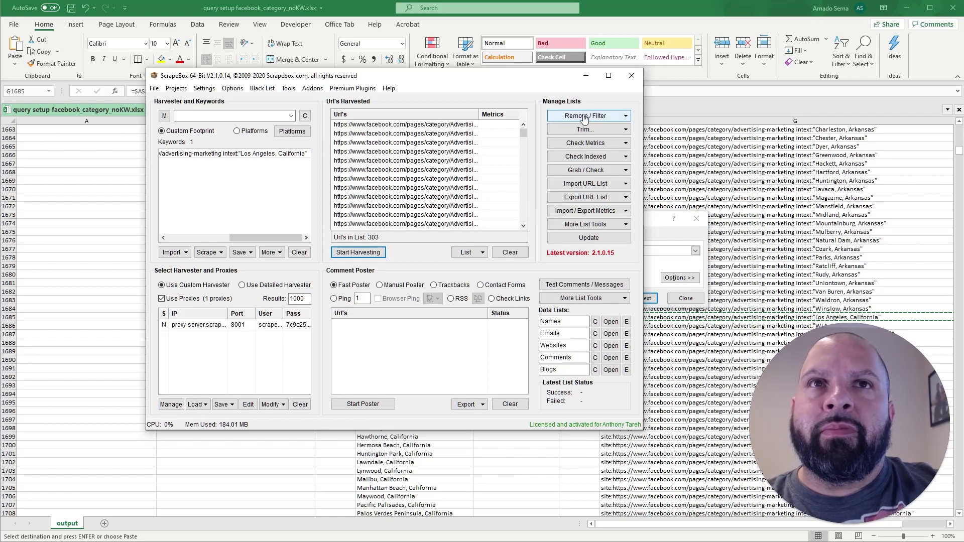
Step: Remove duplicate URLs to leave 299, then choose Grab emails by Crawling Sites
click(613, 117)
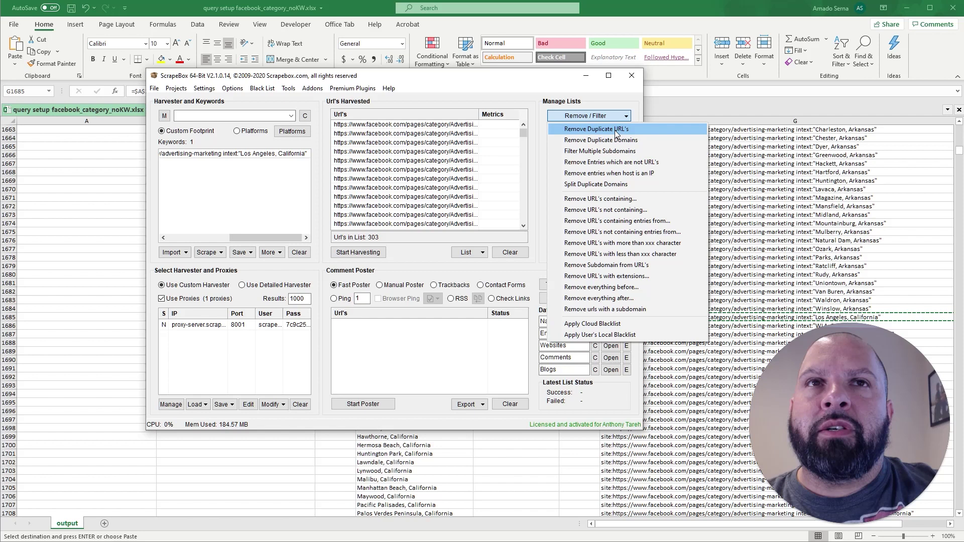
click(608, 130)
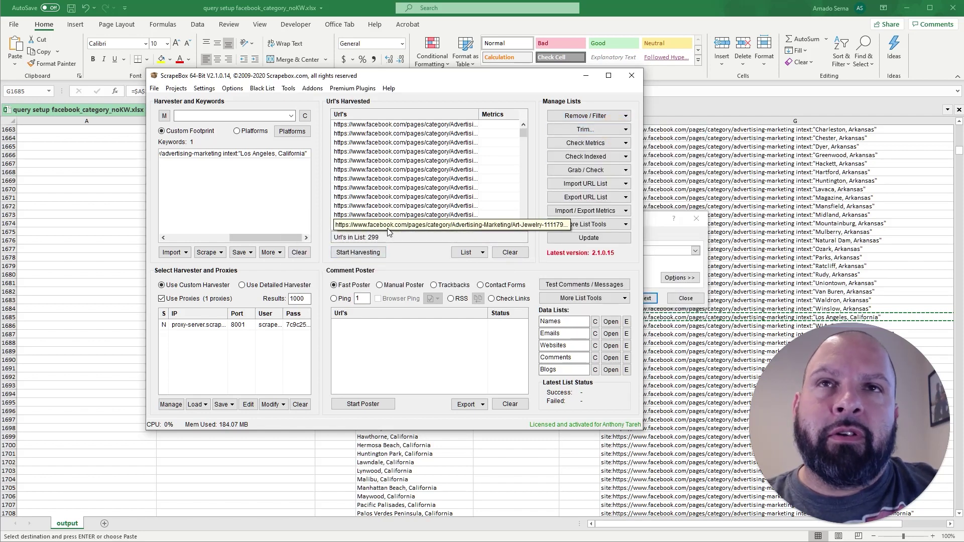
click(616, 173)
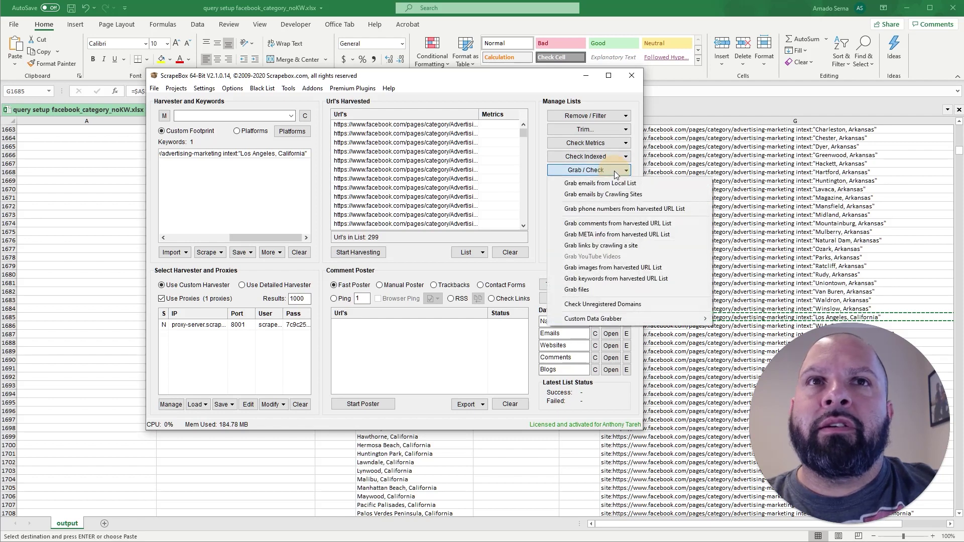
click(620, 197)
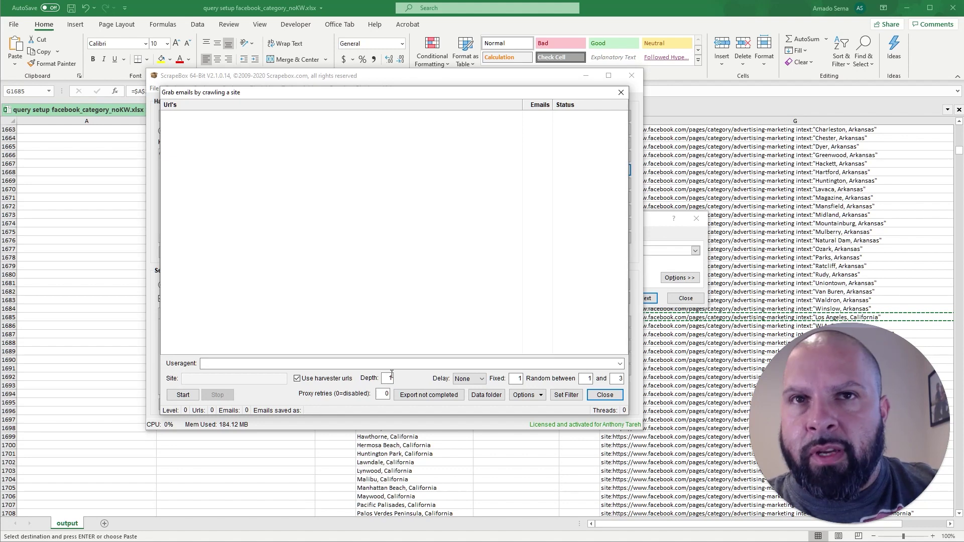
Step: Crawl the 299 URLs for emails and open the saved 09-23-2020_07-13-07.txt results in EmEditor
click(183, 396)
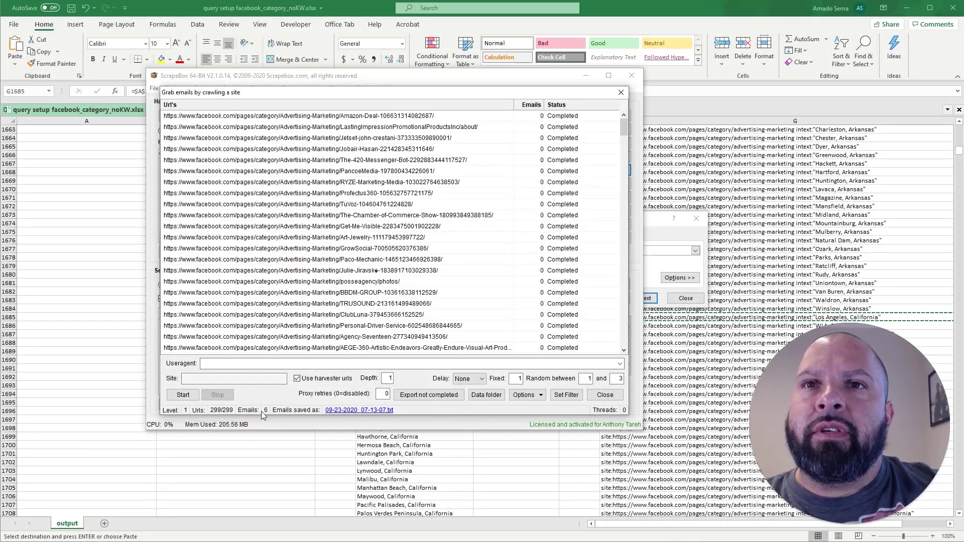
click(373, 411)
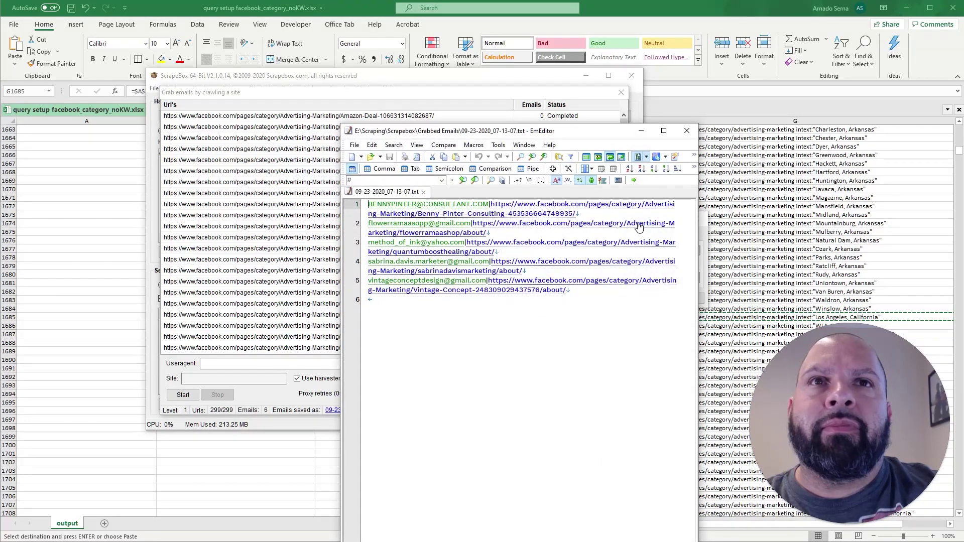
Step: Resize and reposition the EmEditor window, then start a new Untitled-2 document beside the grabbed emails
drag(339, 120, 75, 109)
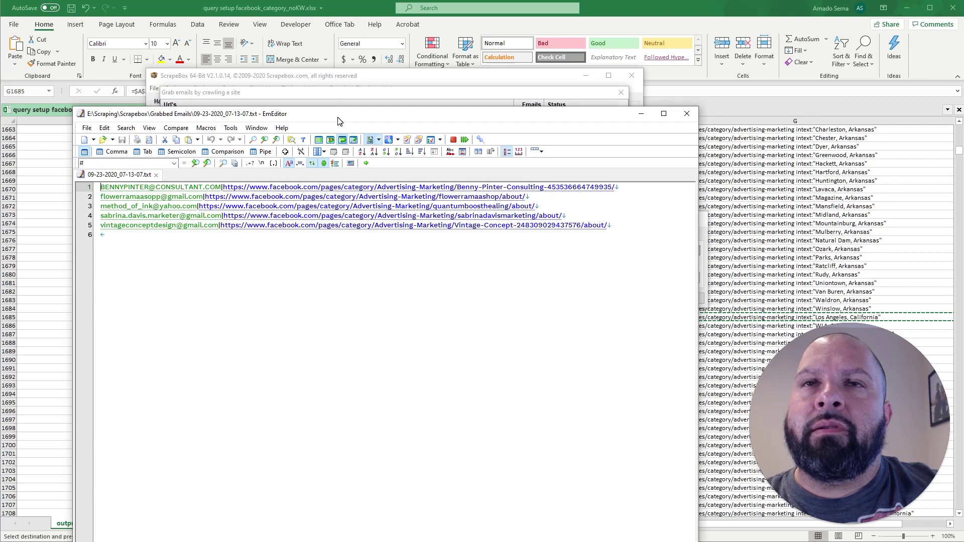
drag(339, 121, 465, 94)
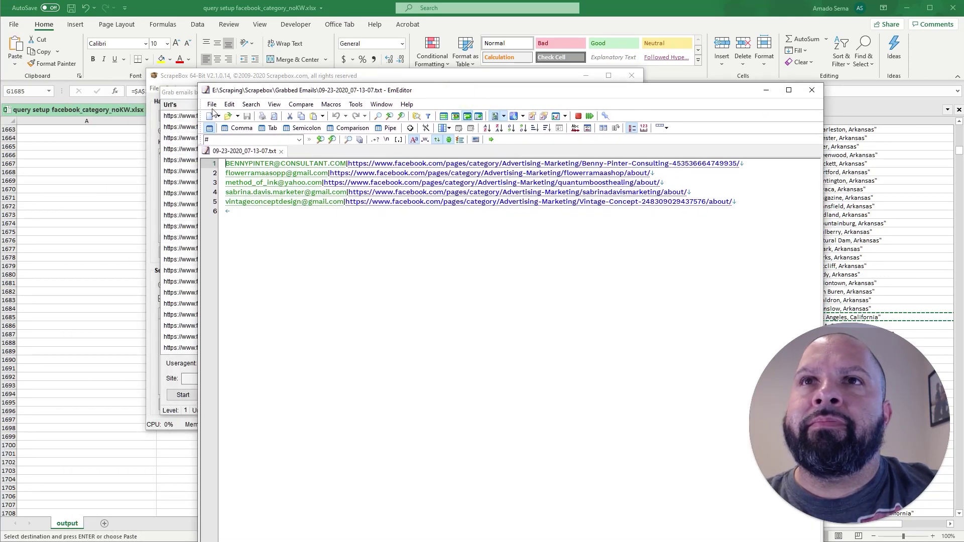
drag(198, 84, 379, 272)
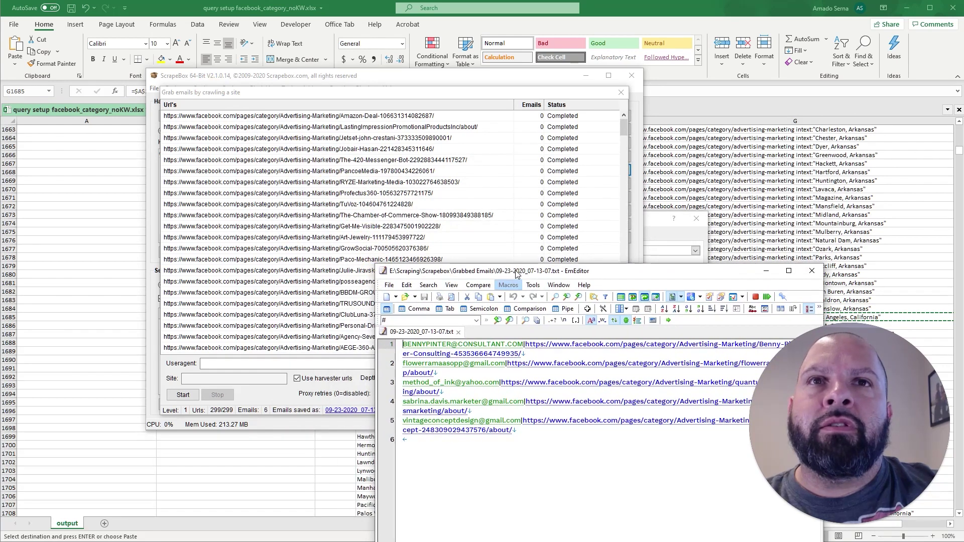
drag(522, 278, 367, 102)
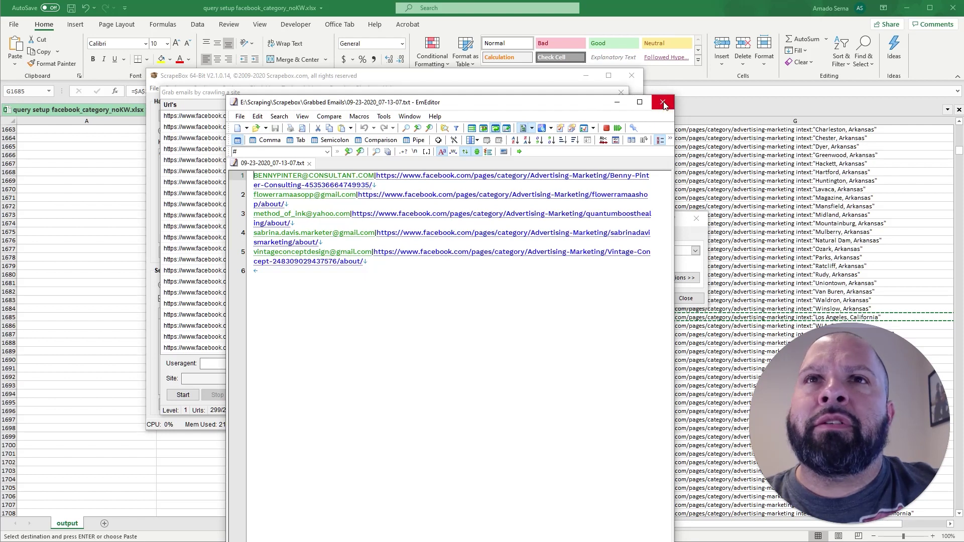
key(ctrl+a)
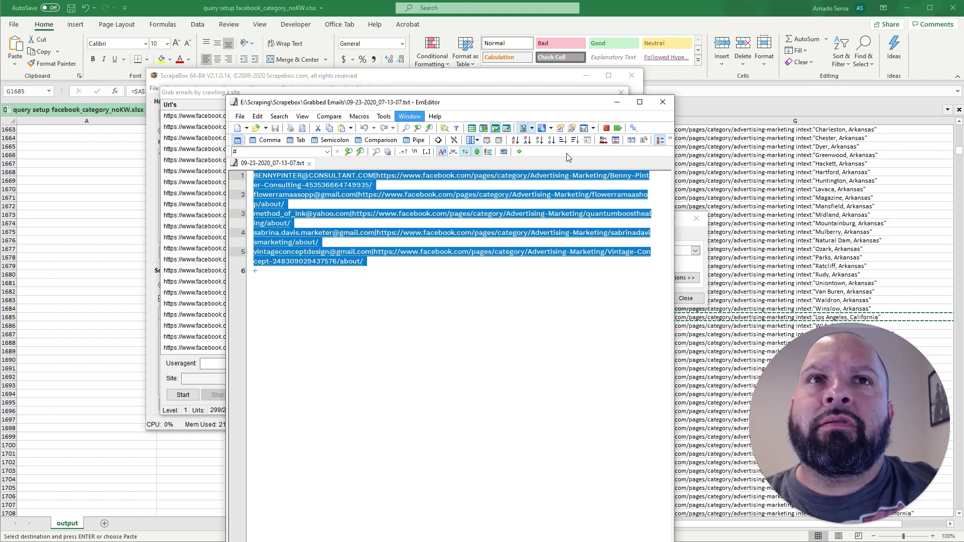
key(ctrl+n)
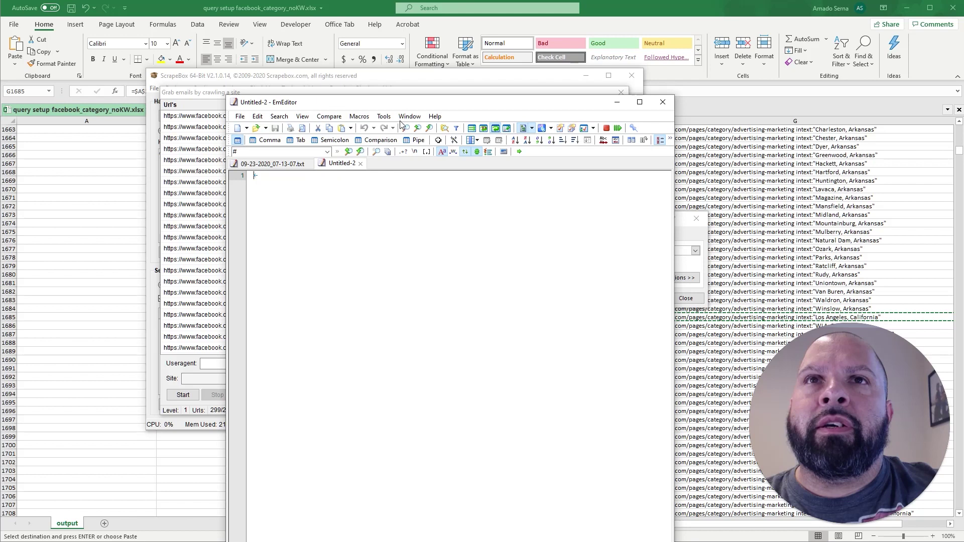
Step: Copy all 299 harvested URLs from ScrapeBox's Export URL List and paste them into Untitled-2
drag(408, 102, 963, 200)
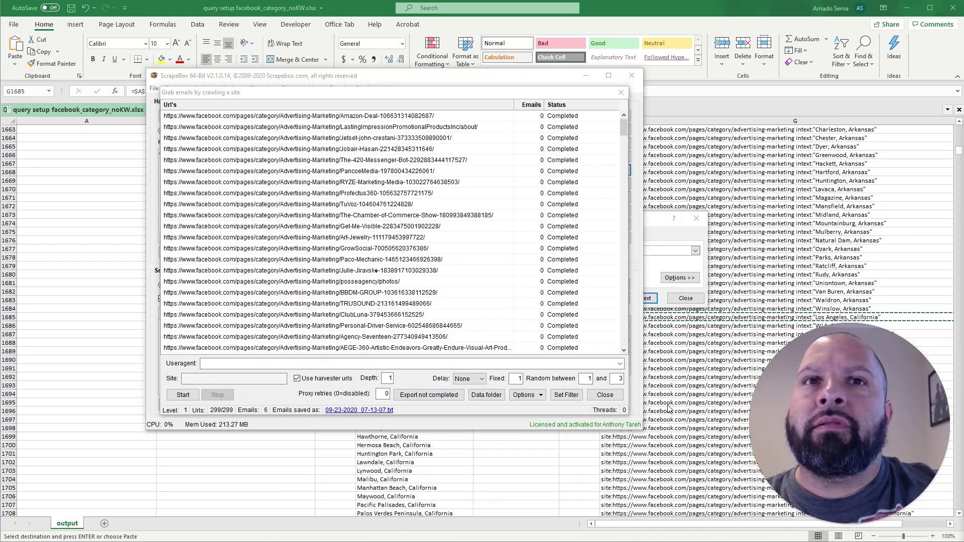
click(606, 395)
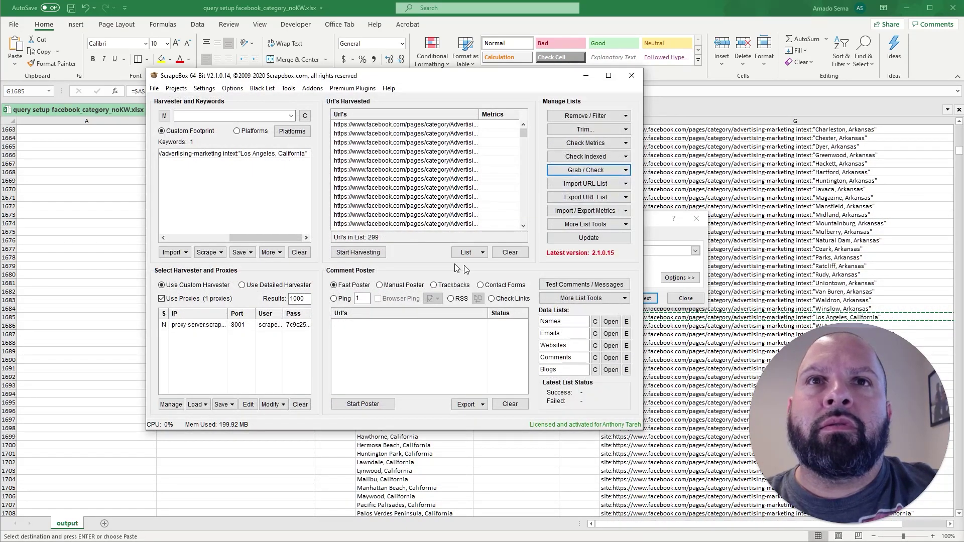
click(608, 198)
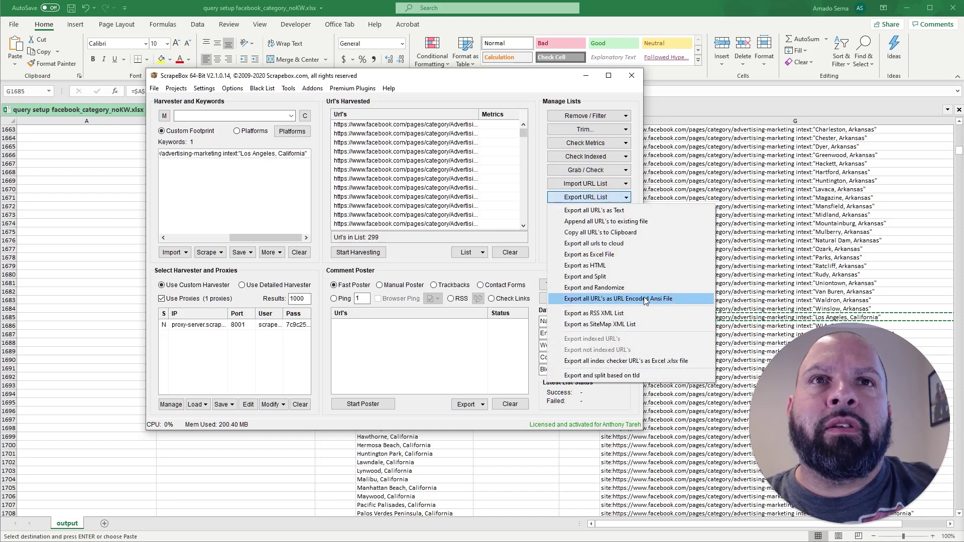
click(615, 233)
key(alt+Tab)
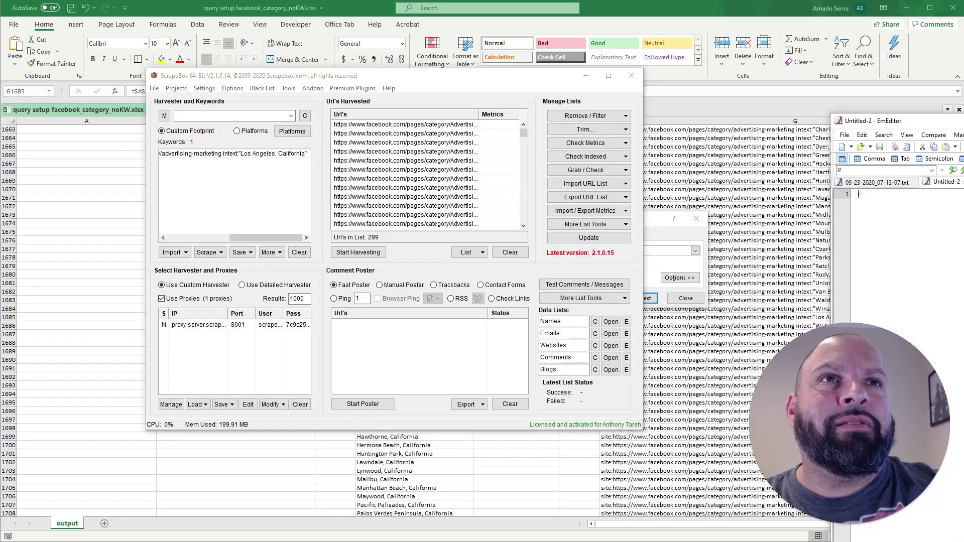
key(ctrl+v)
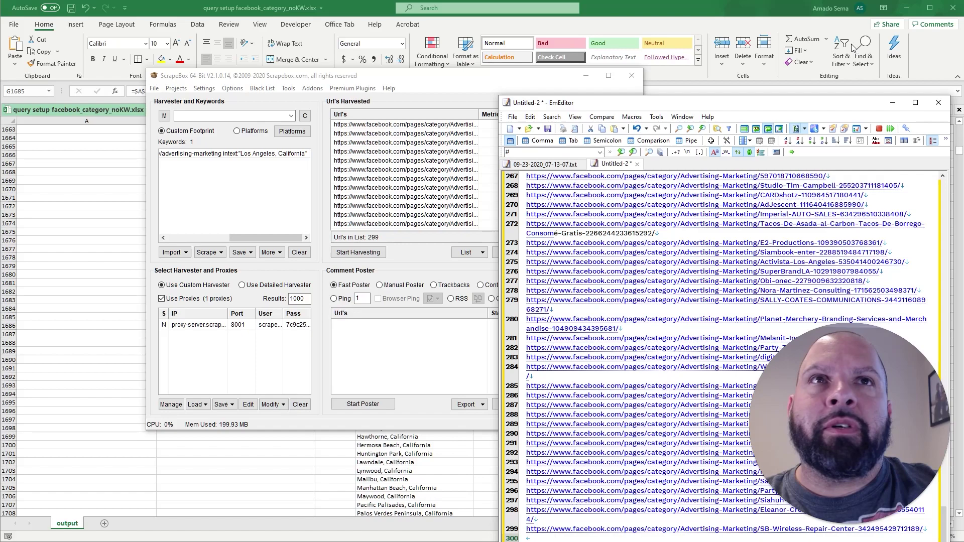
Step: Open the line-267 Red Mammoth Marketing Facebook page in Chrome and show its About section
click(907, 8)
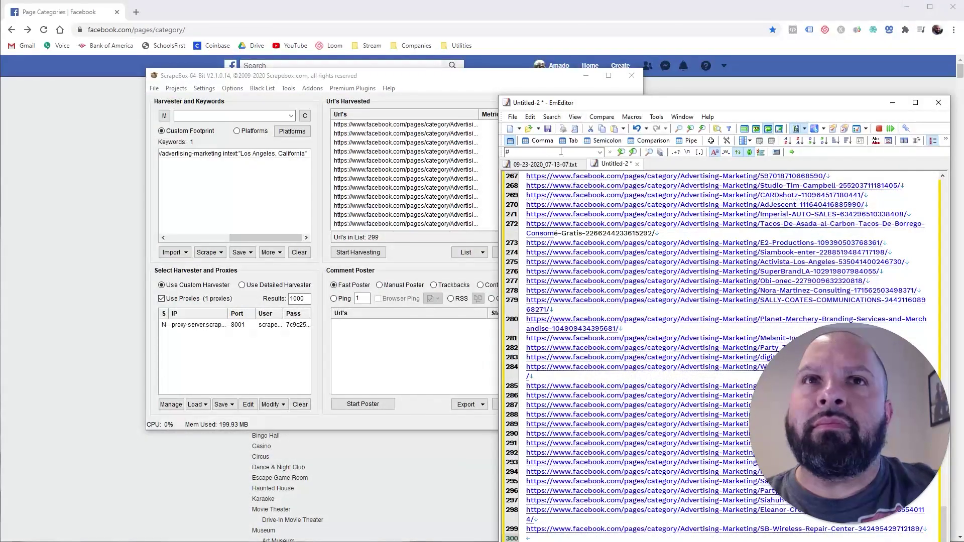
click(293, 22)
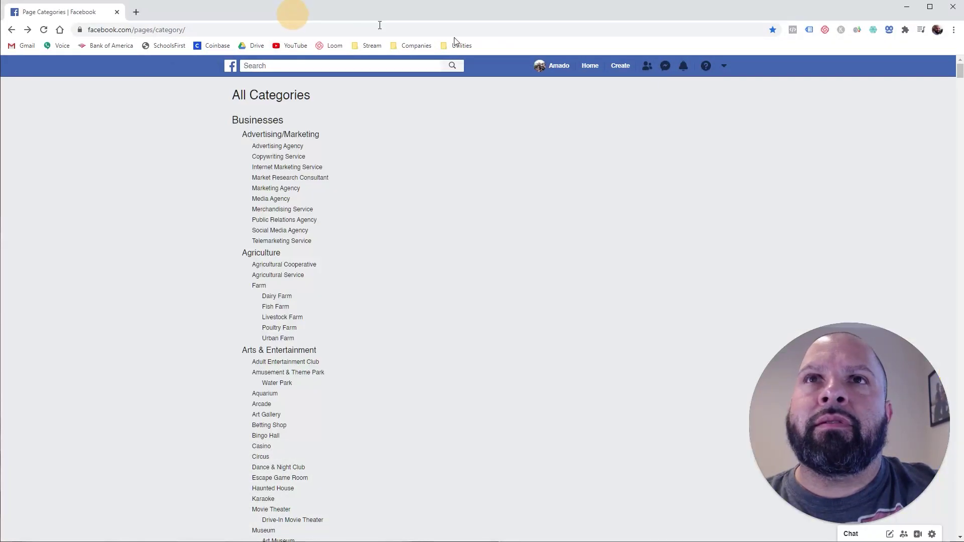
key(alt+Tab)
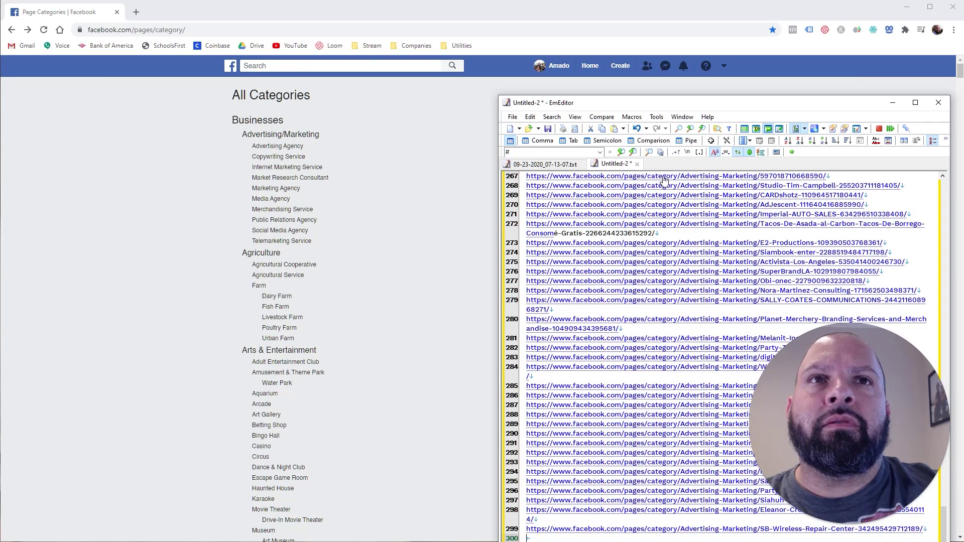
click(664, 180)
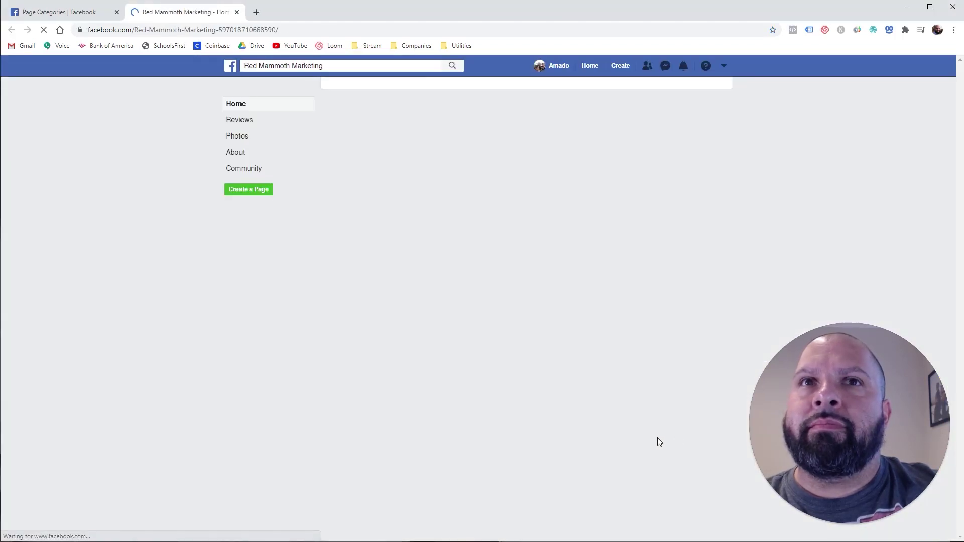
scroll(720, 408, down, 2)
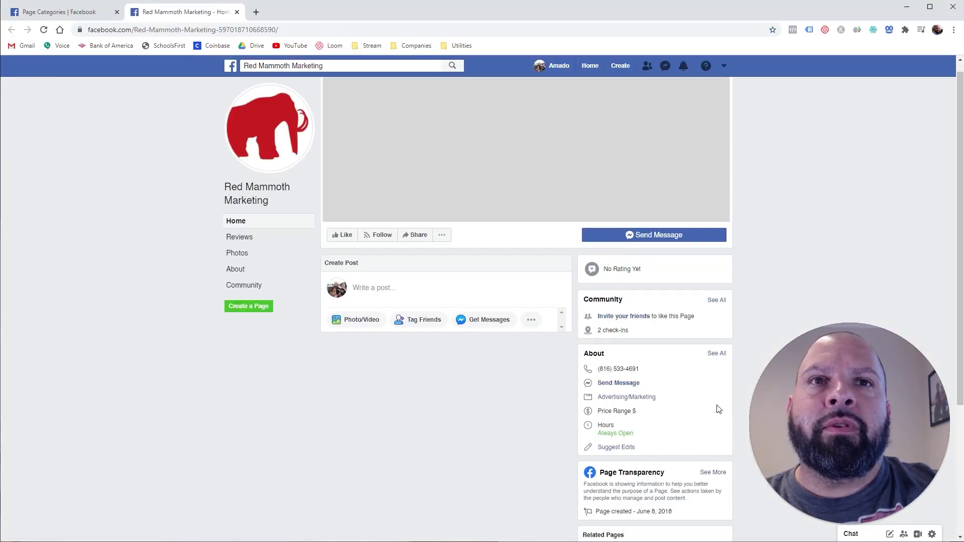
click(235, 274)
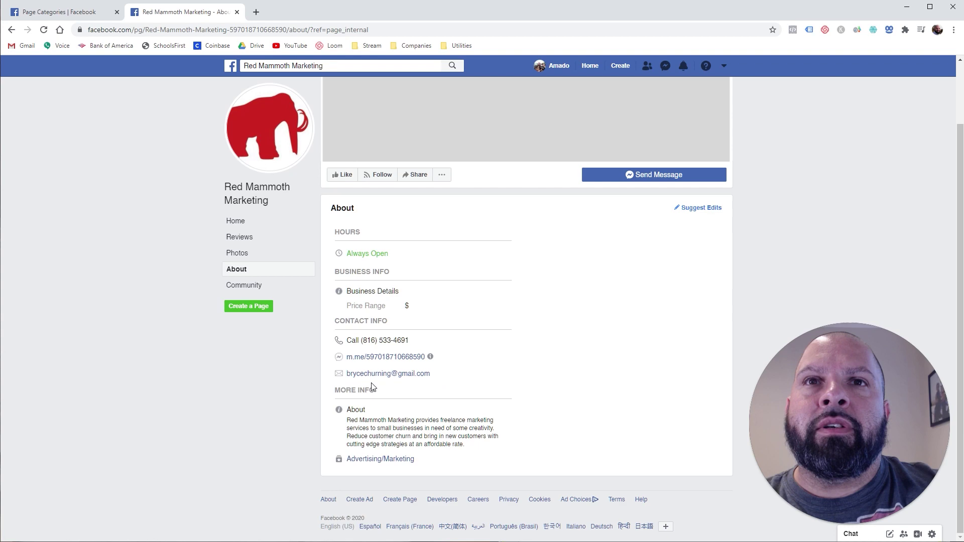
Step: Return to the grabbed emails file in EmEditor, deselect its five lines and widen the window
key(alt+Tab)
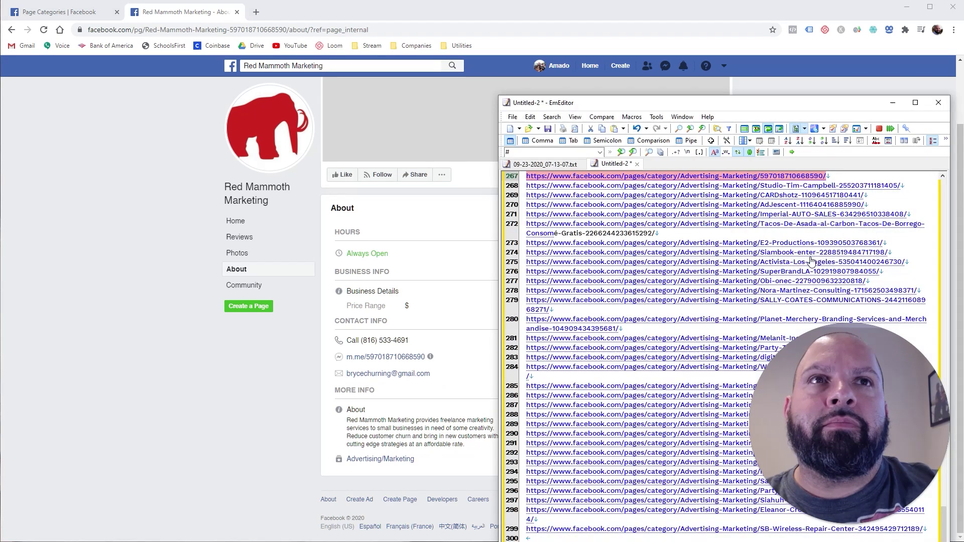
click(526, 166)
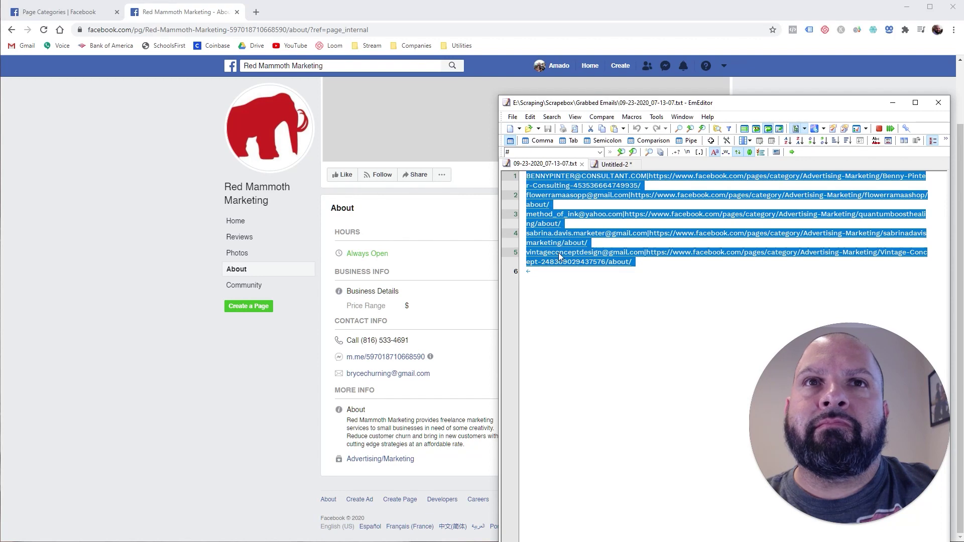
click(580, 343)
drag(500, 110, 256, 105)
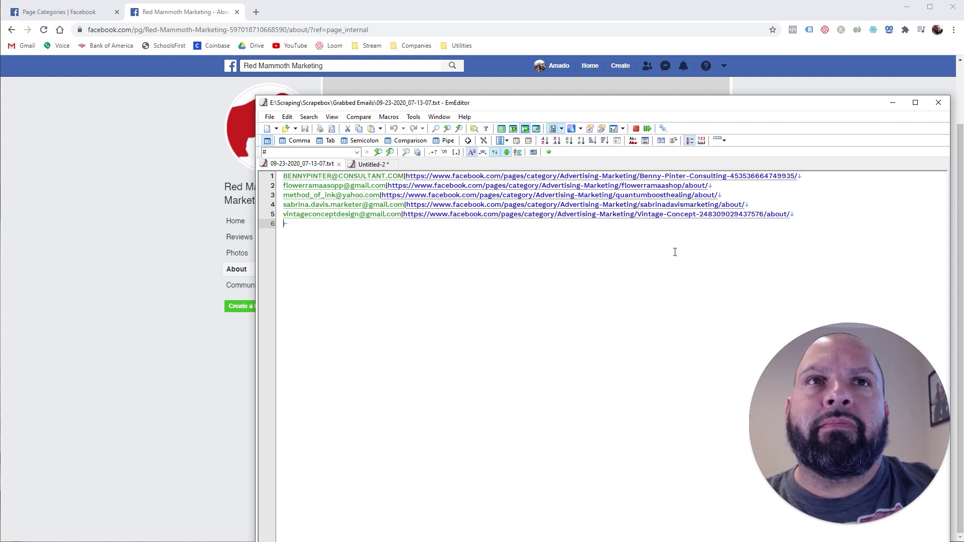
Step: Switch to Untitled-2 and select its entire harvested Facebook URL list
click(371, 164)
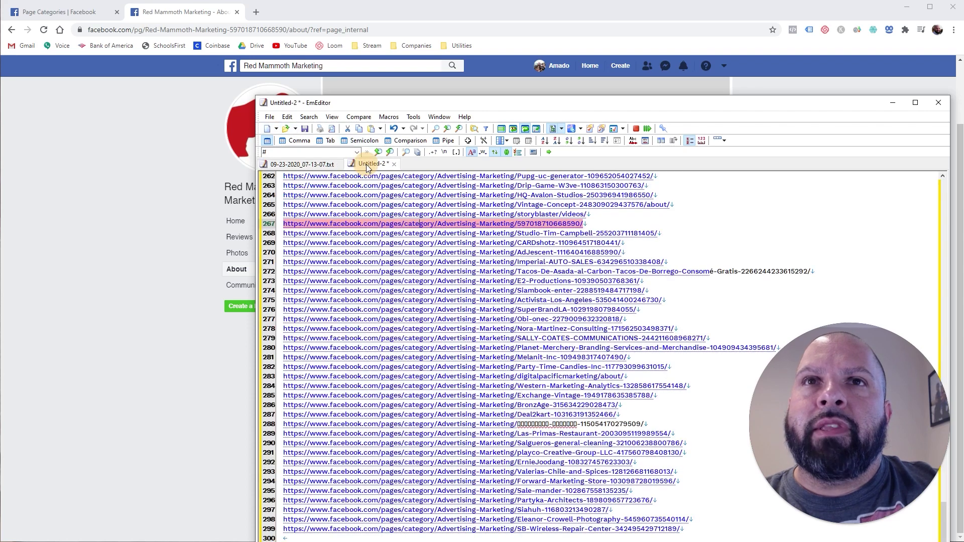
drag(625, 108, 559, 63)
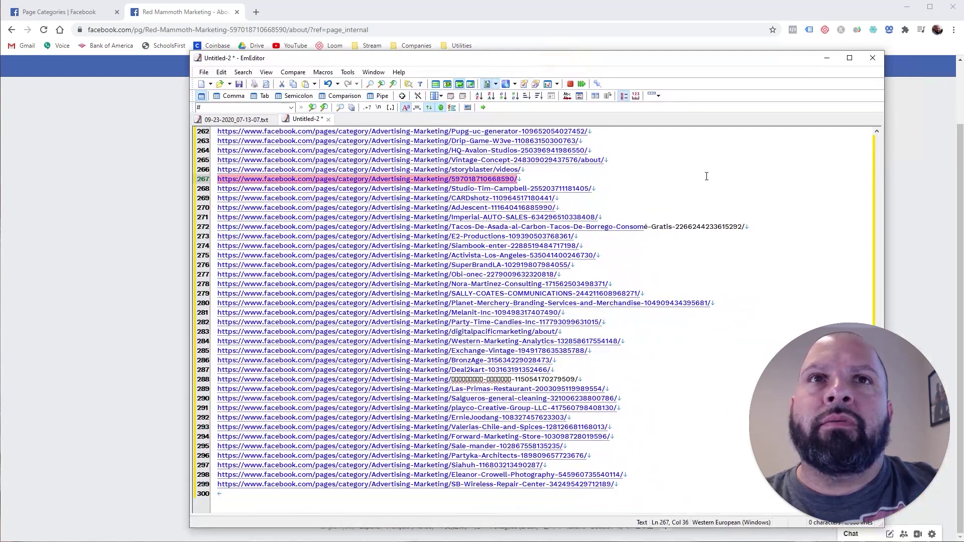
key(ctrl+a)
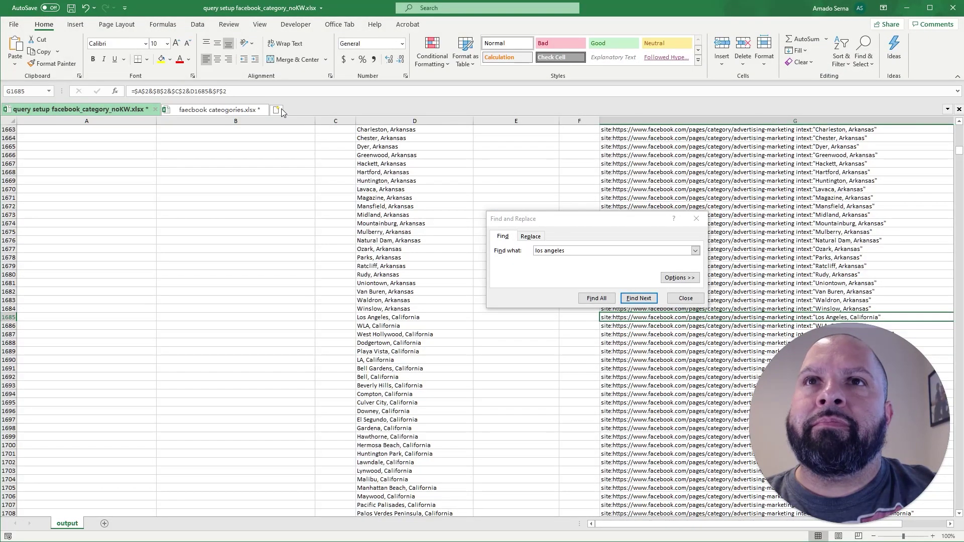
Step: Paste the URL list into column A of a new blank workbook and autofit the column
click(277, 110)
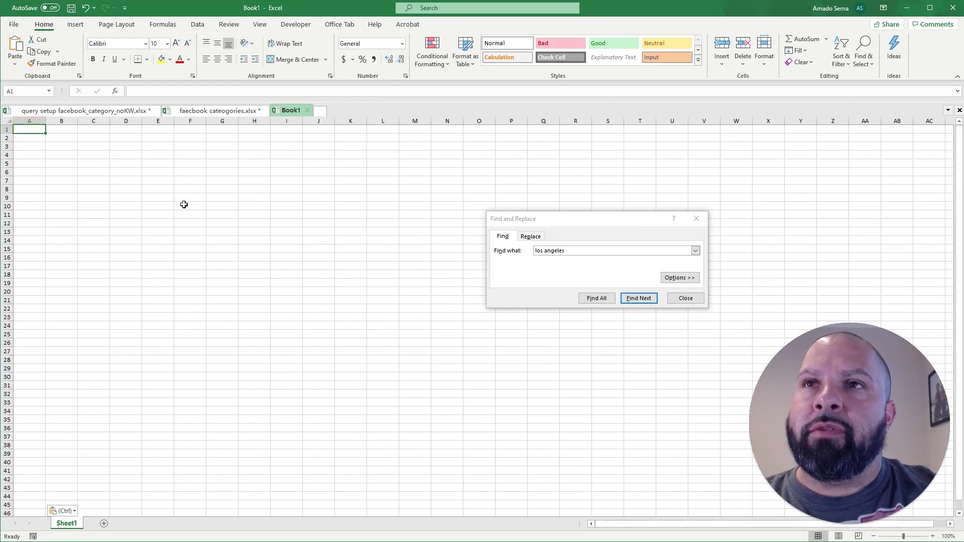
key(ctrl+v)
double_click(45, 123)
click(518, 162)
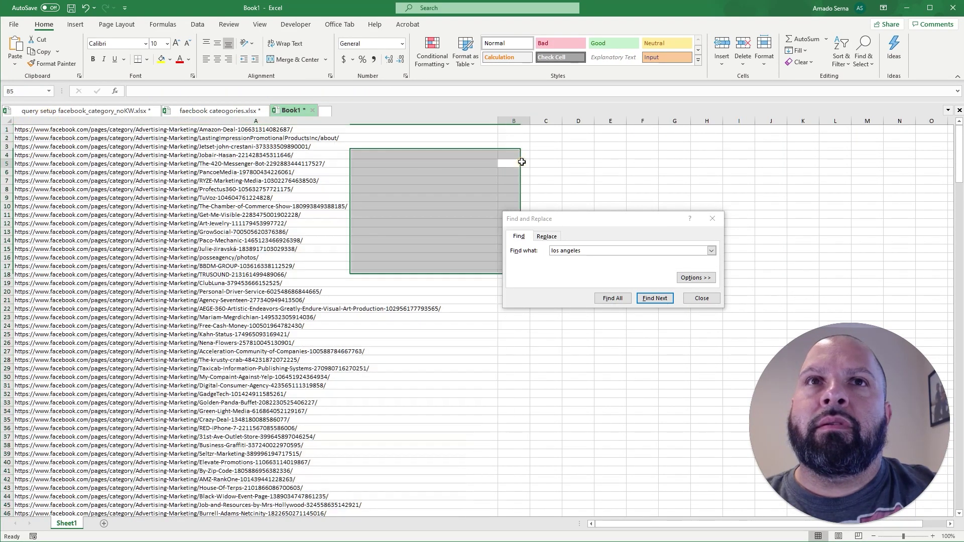
click(713, 219)
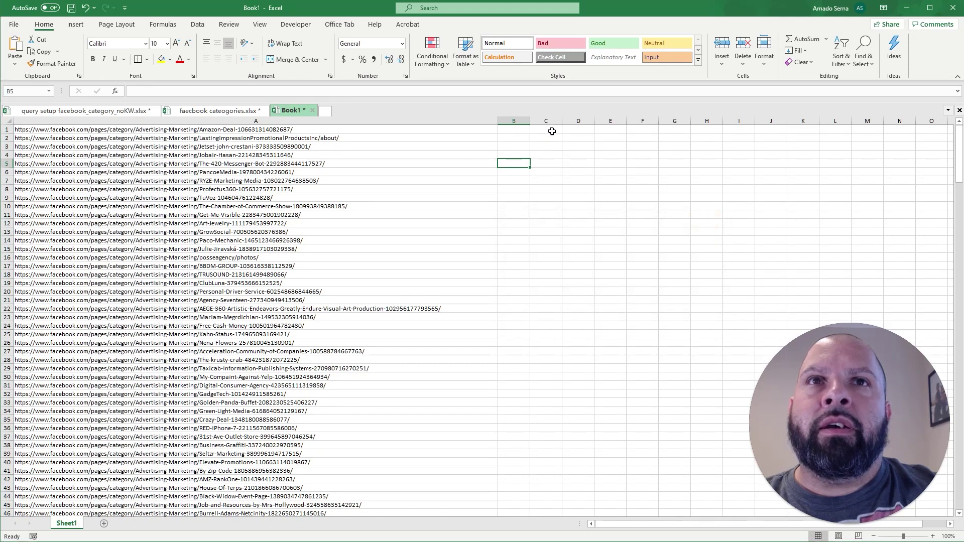
Step: Enter 'about' in D1 and the formula =A1&D1 in B1 to join URL and suffix
click(573, 129)
text(about)
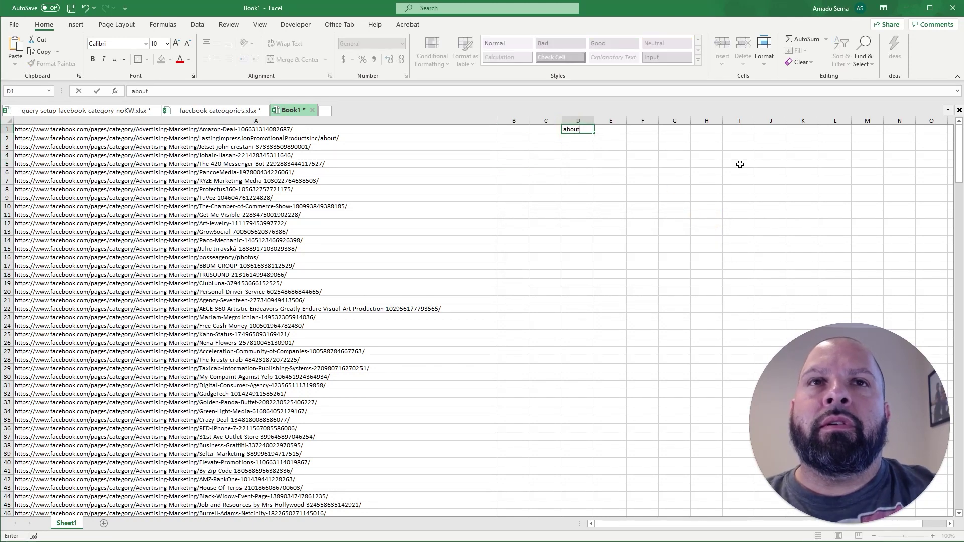
click(740, 164)
click(513, 129)
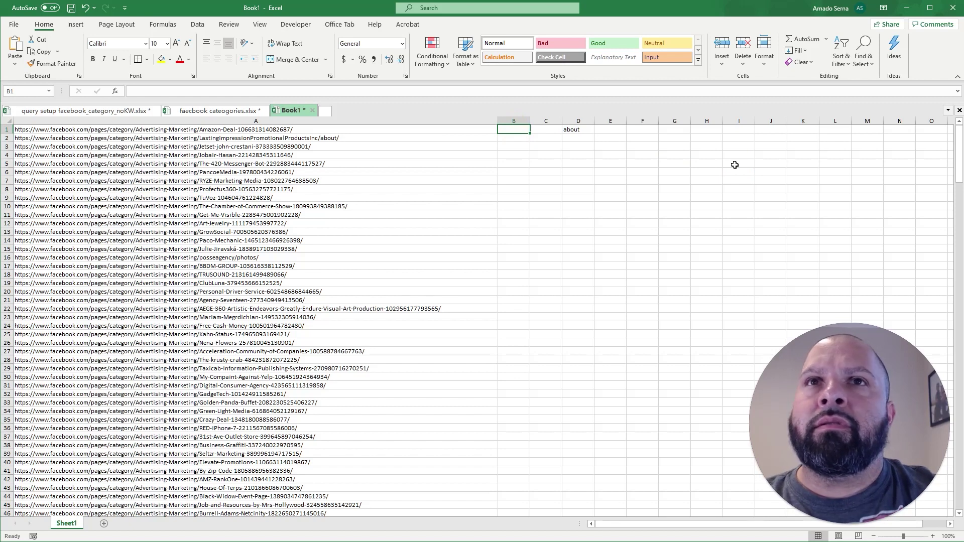
text(=)
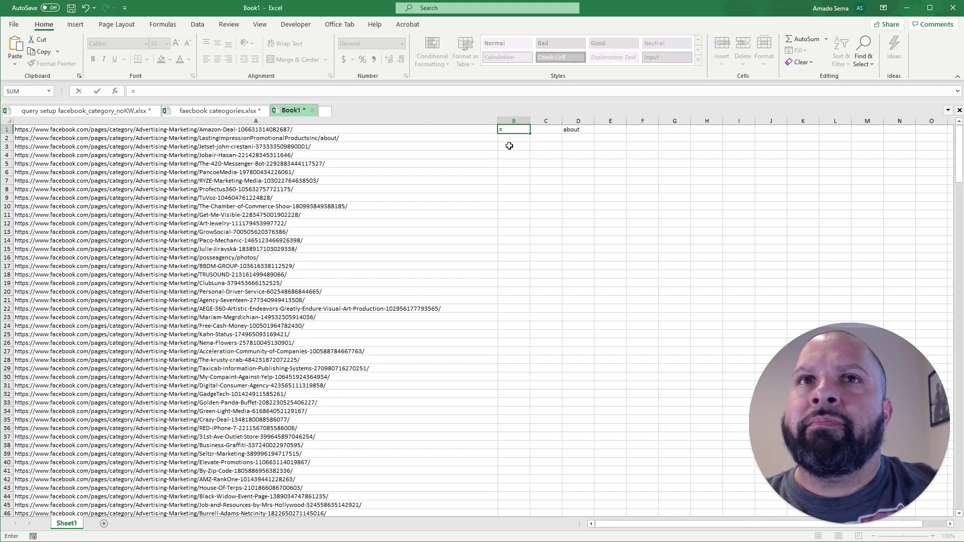
click(273, 129)
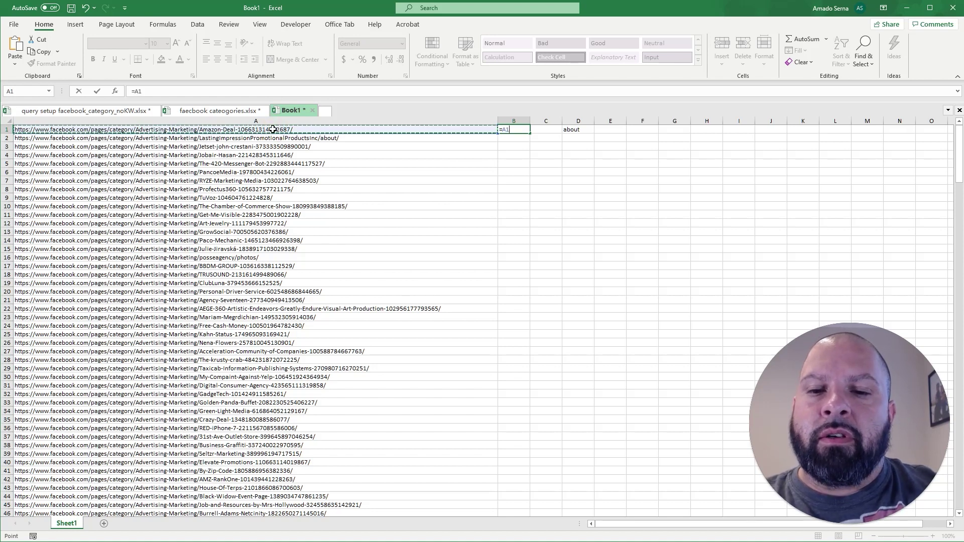
text(&)
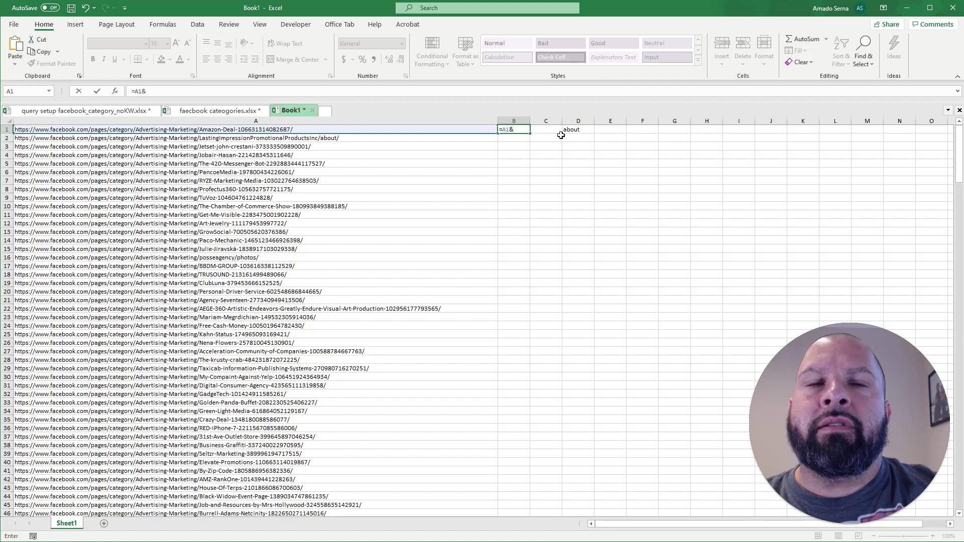
click(578, 131)
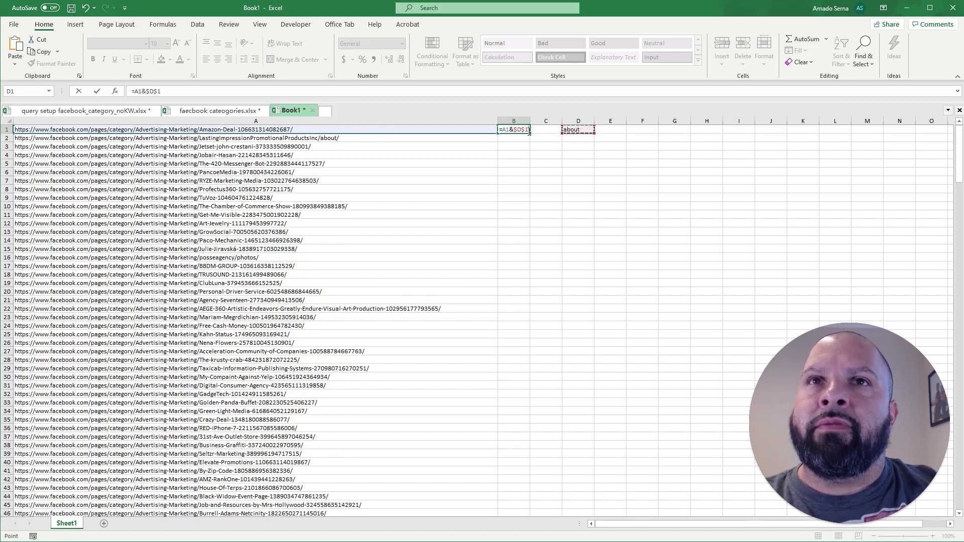
key(Return)
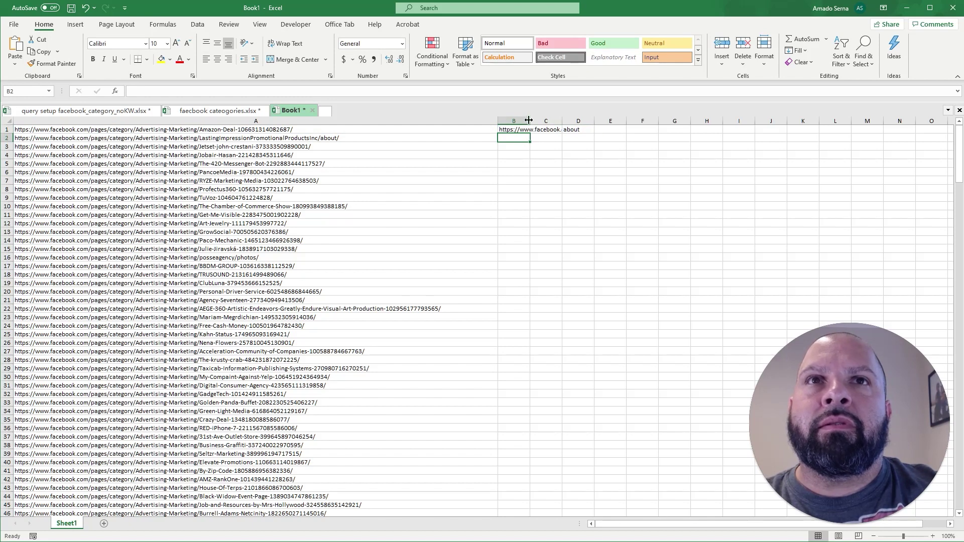
Step: Autofit column B, fill the formula down all 299 rows, and copy the results
double_click(529, 121)
click(668, 198)
click(765, 130)
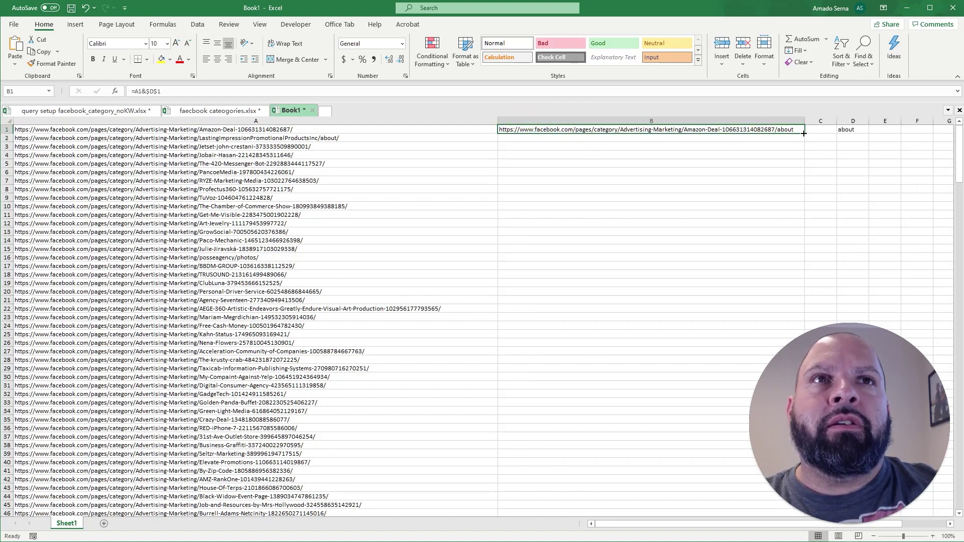
double_click(803, 133)
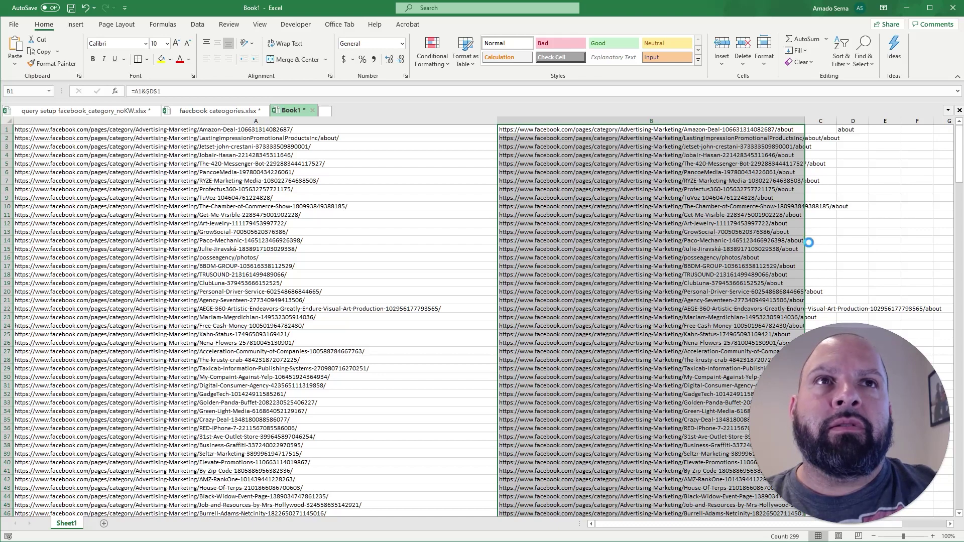
key(ctrl+c)
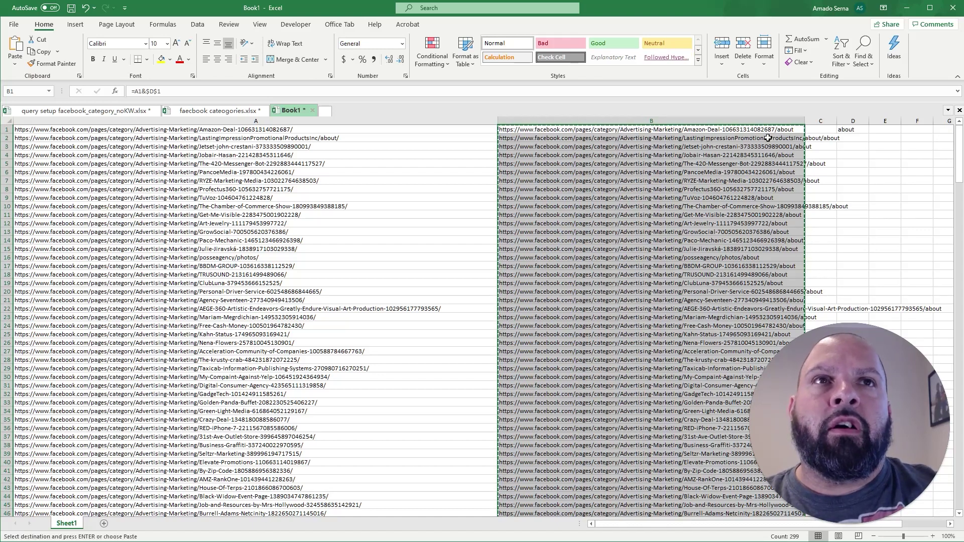
key(alt+Tab)
key(alt+Tab)
key(alt+Tab)
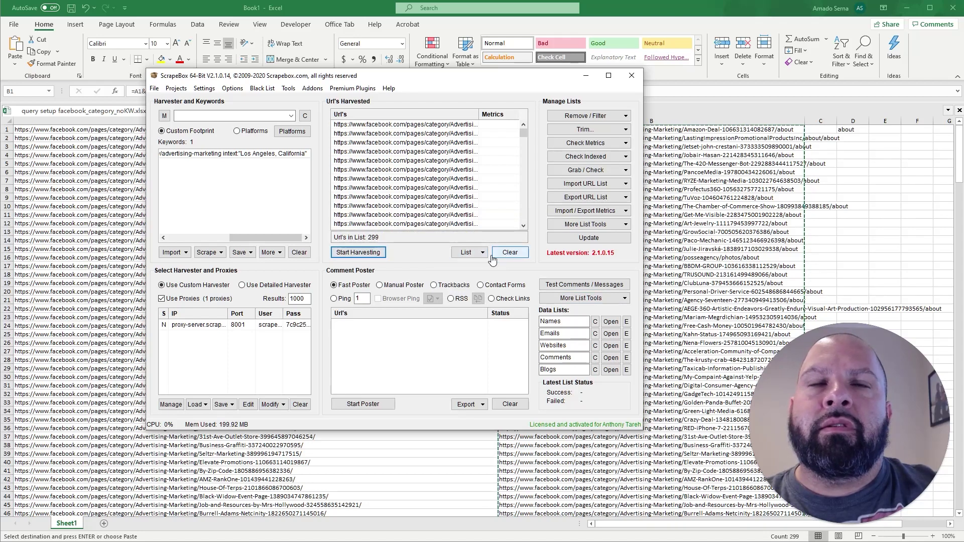
Step: Clear the URL list, paste/replace it with the 299 about URLs, and open the crawling email grabber
click(497, 254)
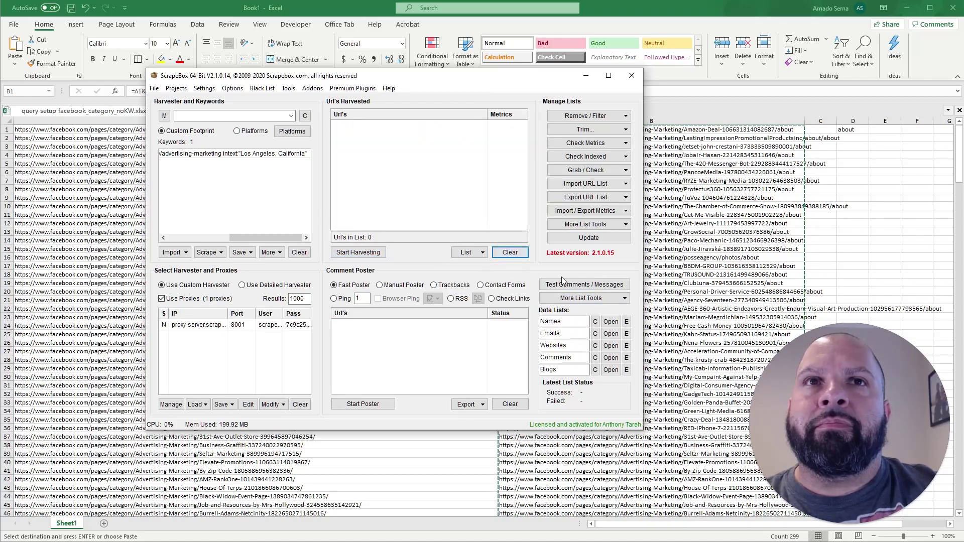
click(625, 185)
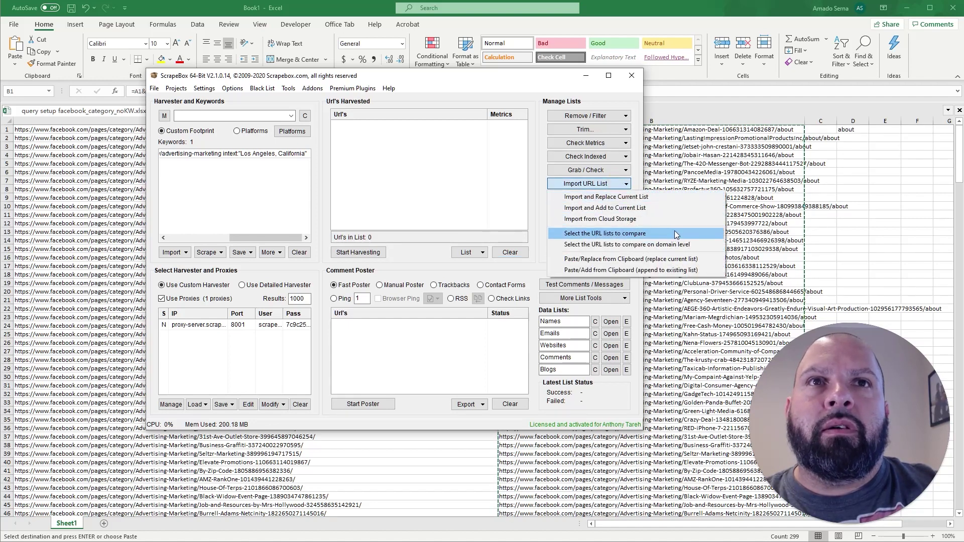
click(635, 260)
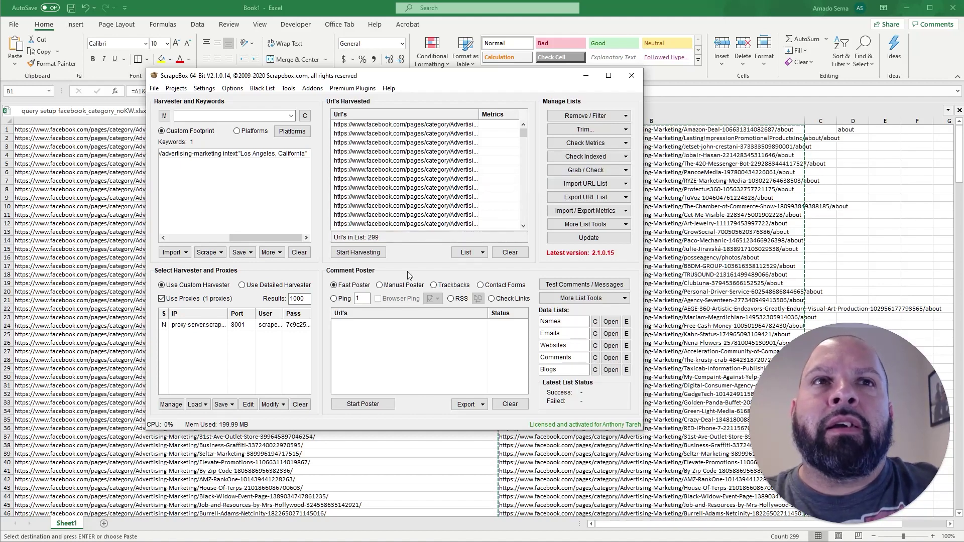
click(596, 172)
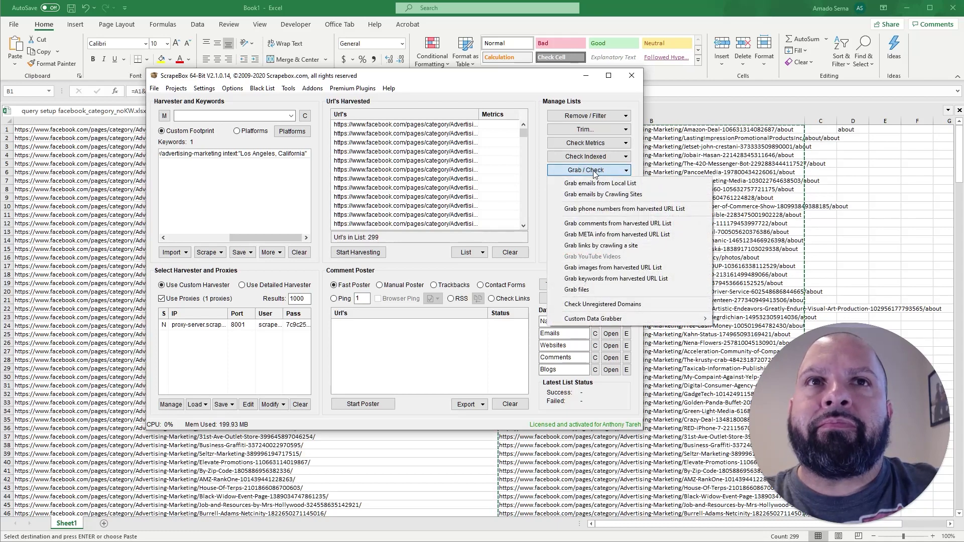
click(614, 196)
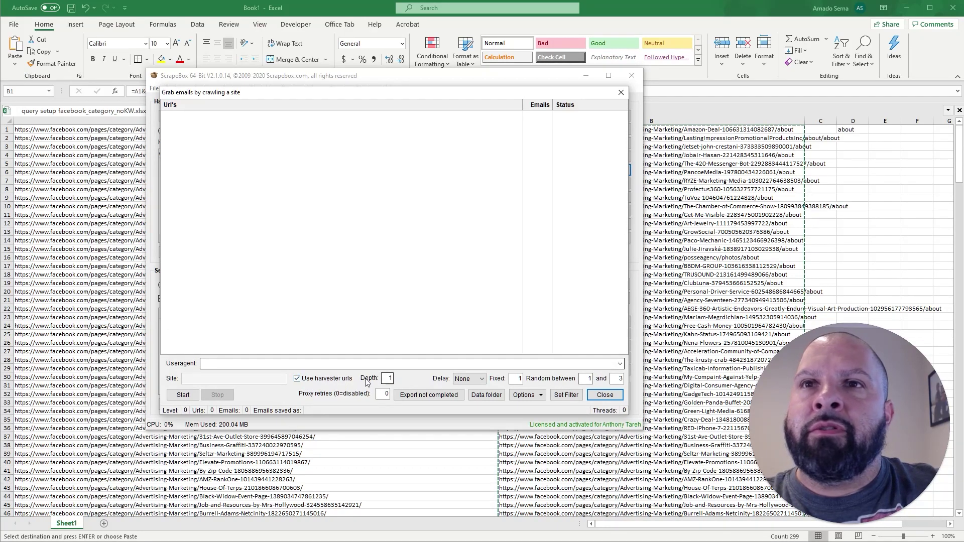
Step: Crawl the 299 about pages, collecting 44 emails, and open the saved 09-23-2020_07-17-40.txt file
click(182, 396)
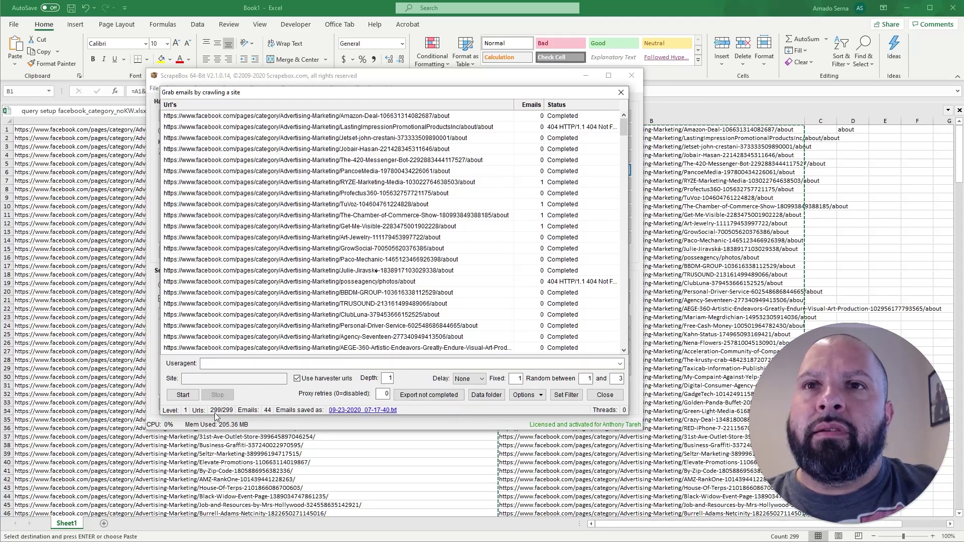
click(347, 410)
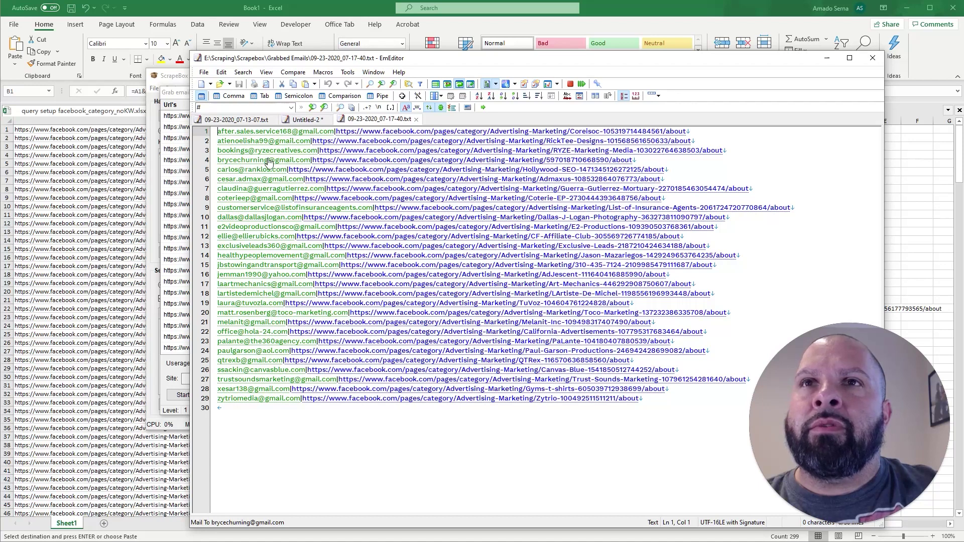
Step: Highlight the fourth email/URL pair in EmEditor to inspect it, then return to Excel
click(636, 160)
drag(636, 160, 218, 163)
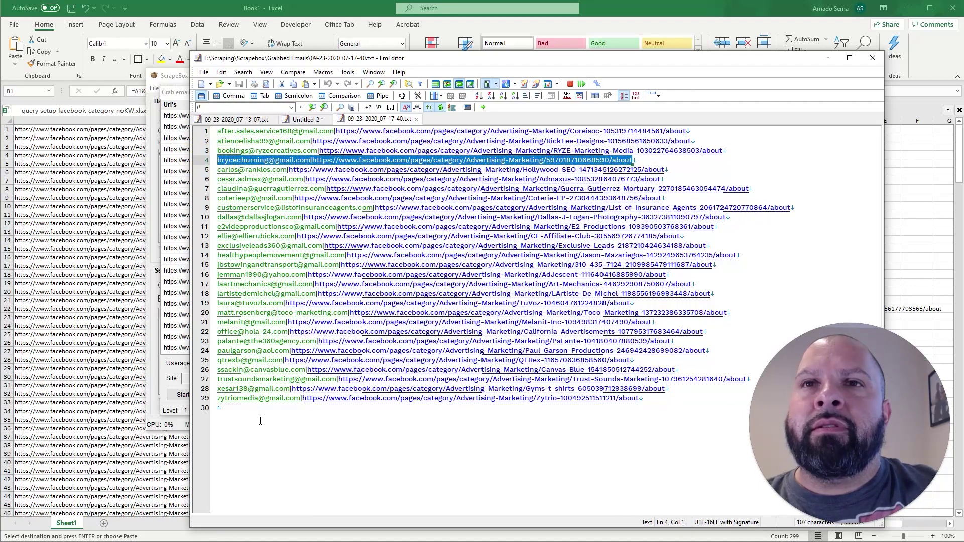
click(280, 432)
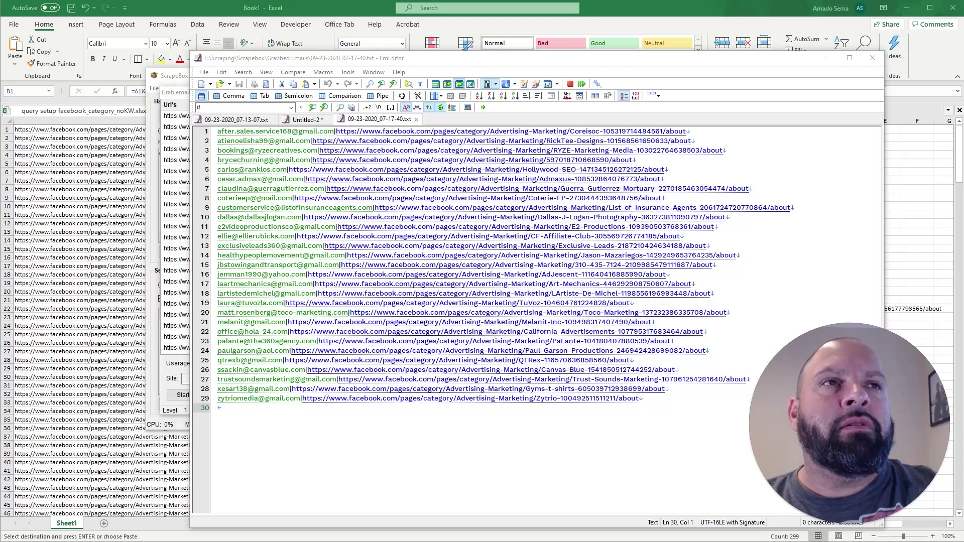
key(alt+Tab)
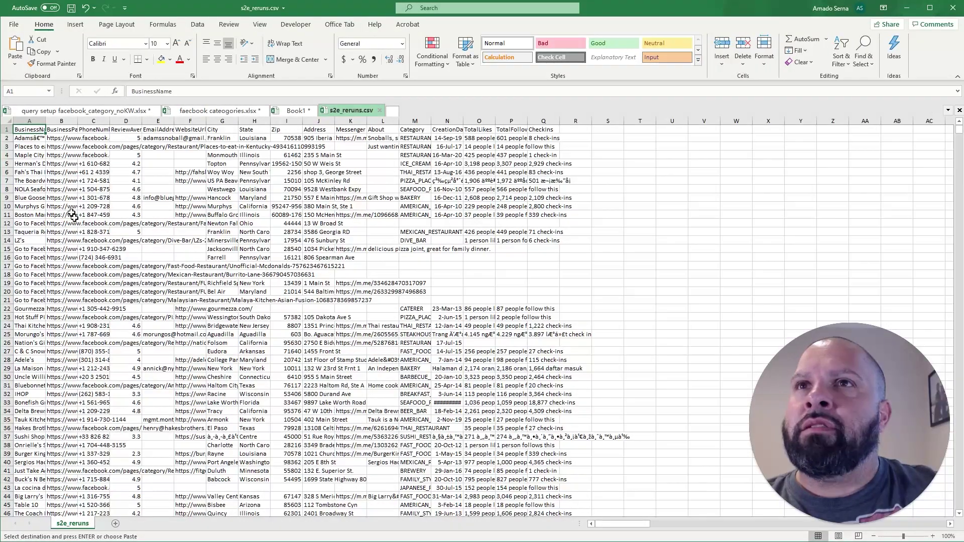
Step: Adjust column A's width, set column B to a moderate width, and autofit PhoneNumber
drag(46, 121, 185, 146)
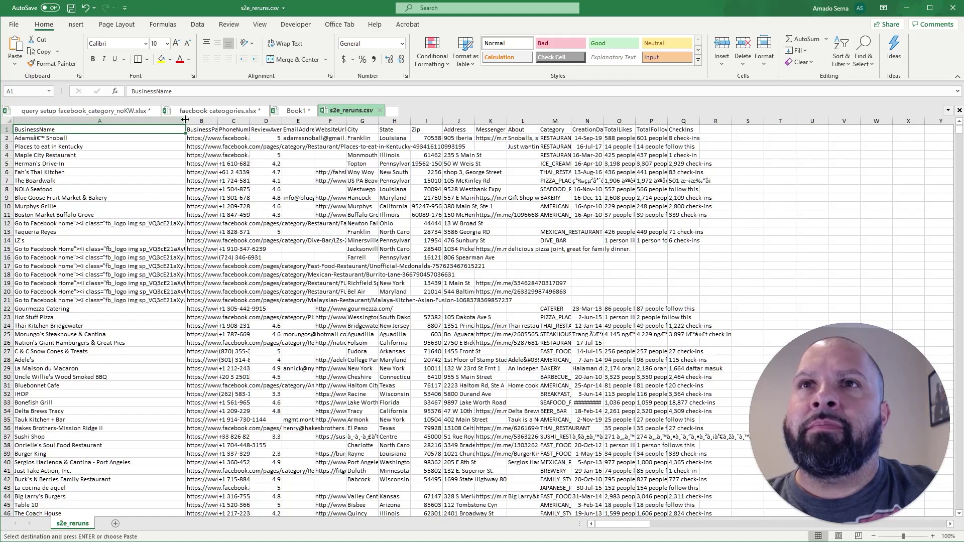
drag(61, 258, 75, 325)
drag(76, 352, 101, 361)
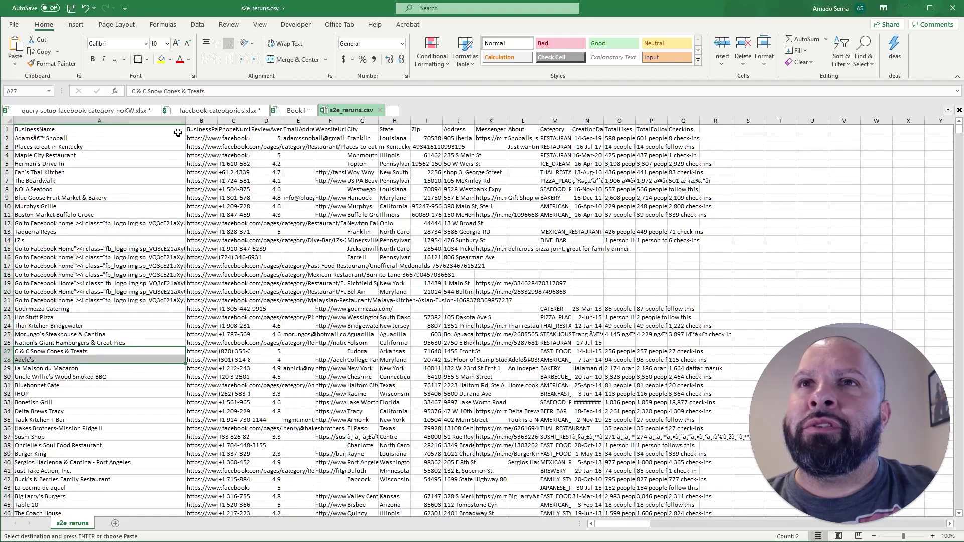
drag(185, 121, 75, 121)
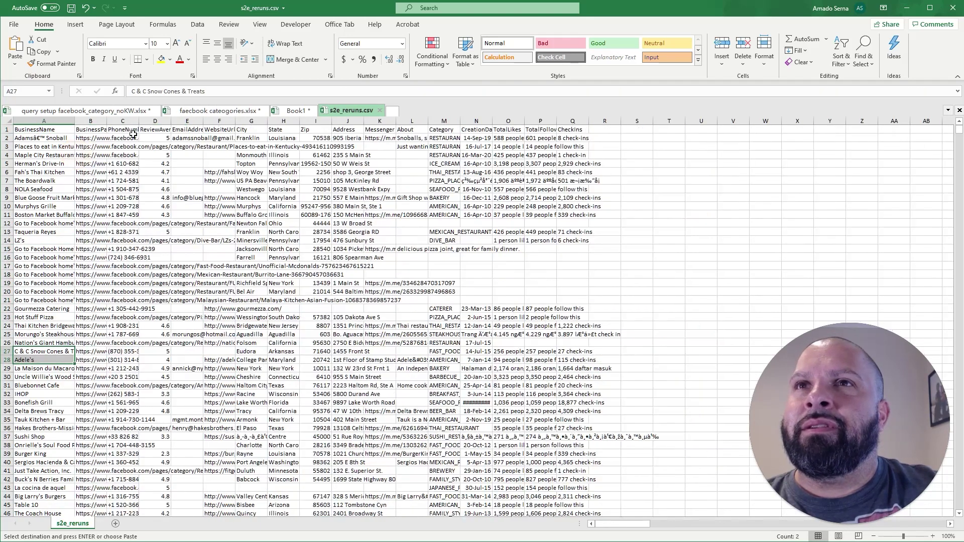
double_click(108, 121)
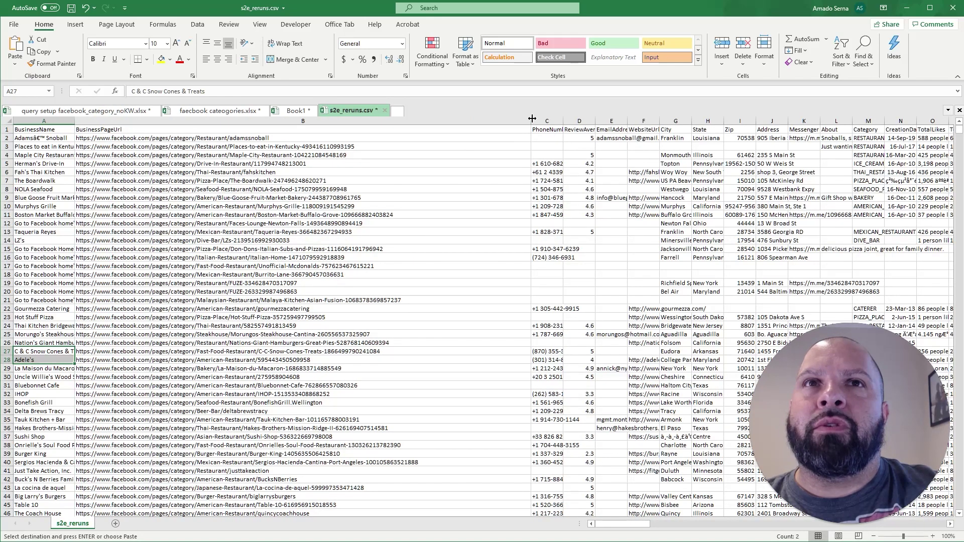
drag(532, 119, 196, 121)
double_click(228, 122)
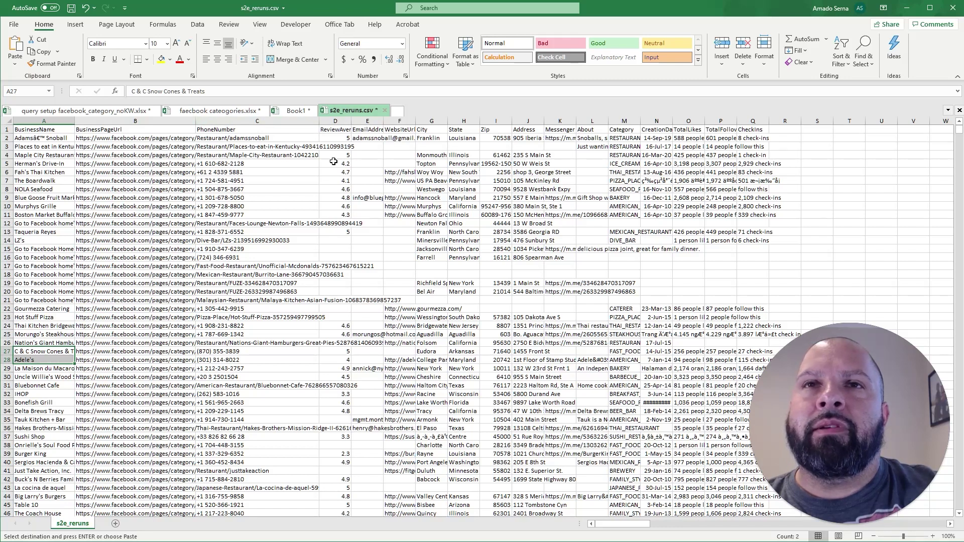
Step: Widen the EmailAddress, Address, About and TotalLikes columns so their entries show fully
click(336, 121)
click(367, 121)
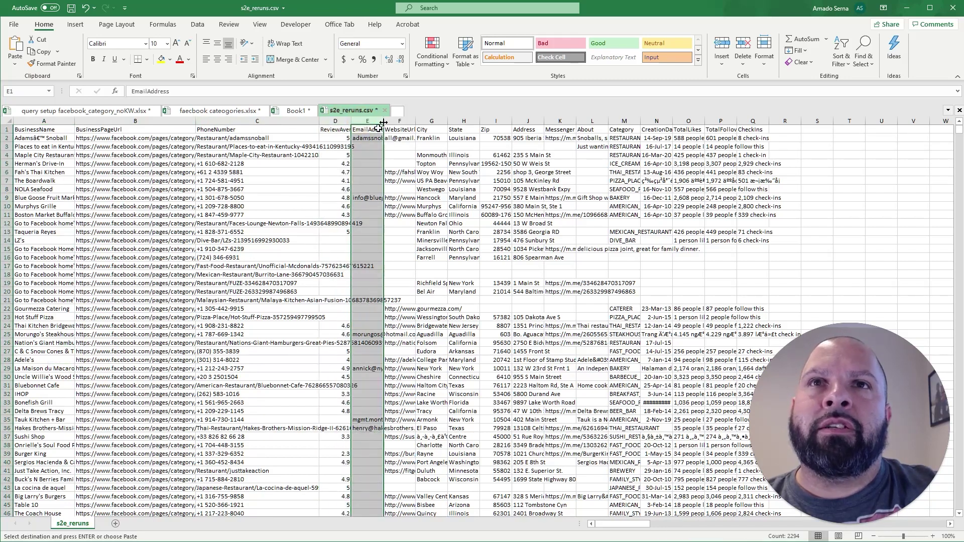
drag(383, 123, 518, 140)
click(378, 169)
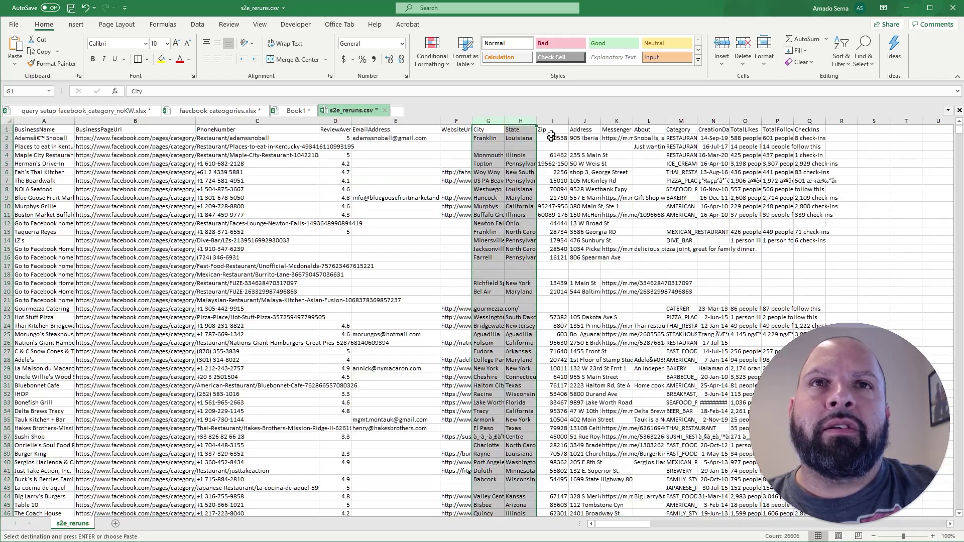
click(586, 149)
drag(602, 123, 648, 123)
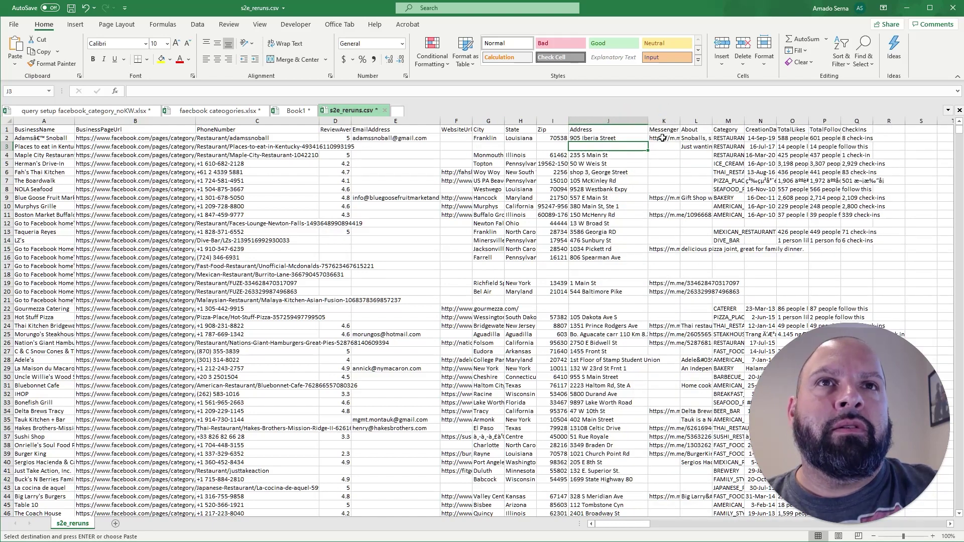
drag(712, 121, 894, 121)
drag(644, 525, 653, 525)
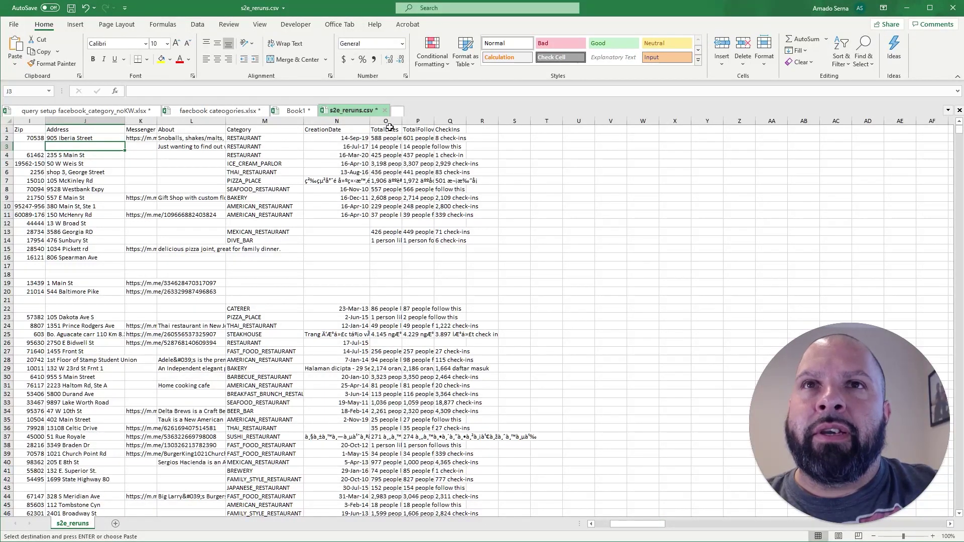
drag(402, 121, 607, 121)
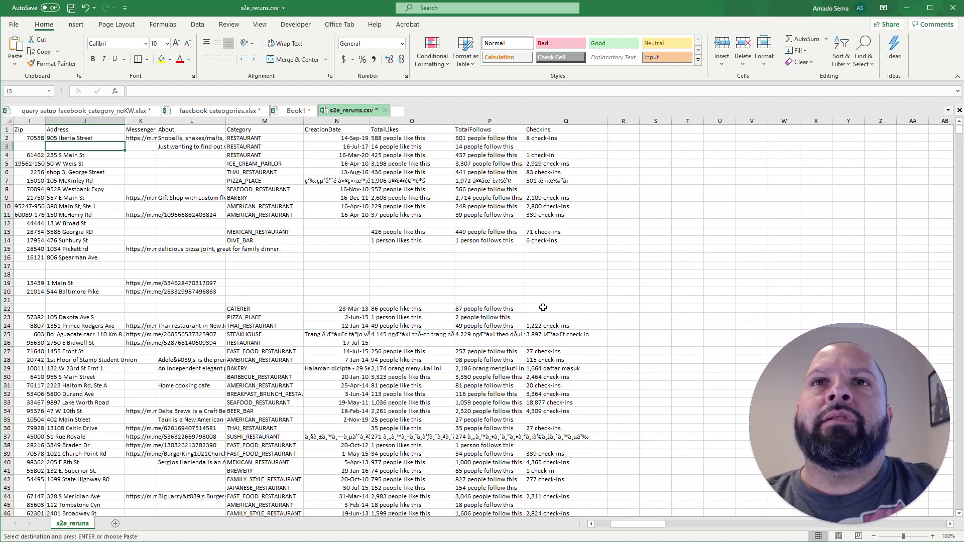